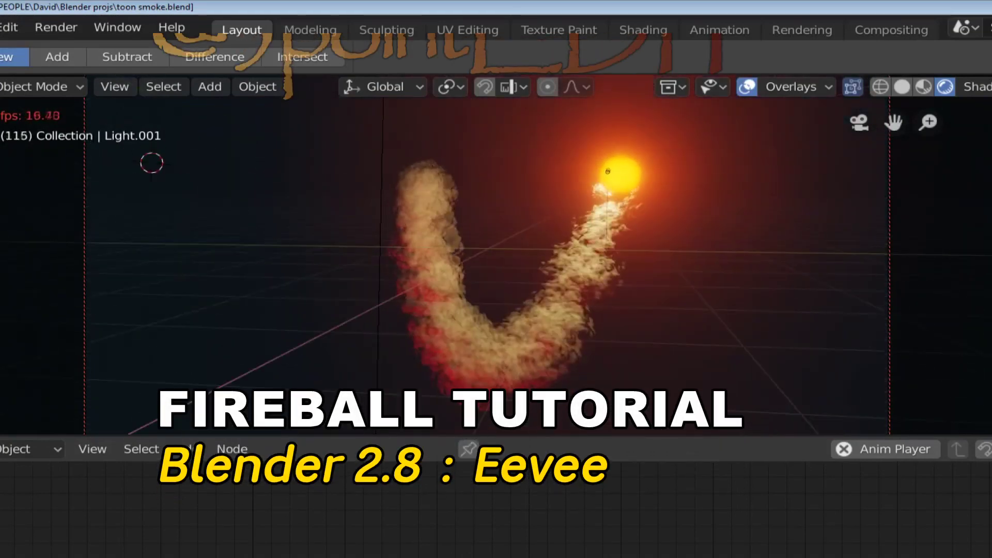
Switch the viewport from Solid back to Rendered shading and hide the overlays during playback
left_click(901, 86)
left_click(944, 87)
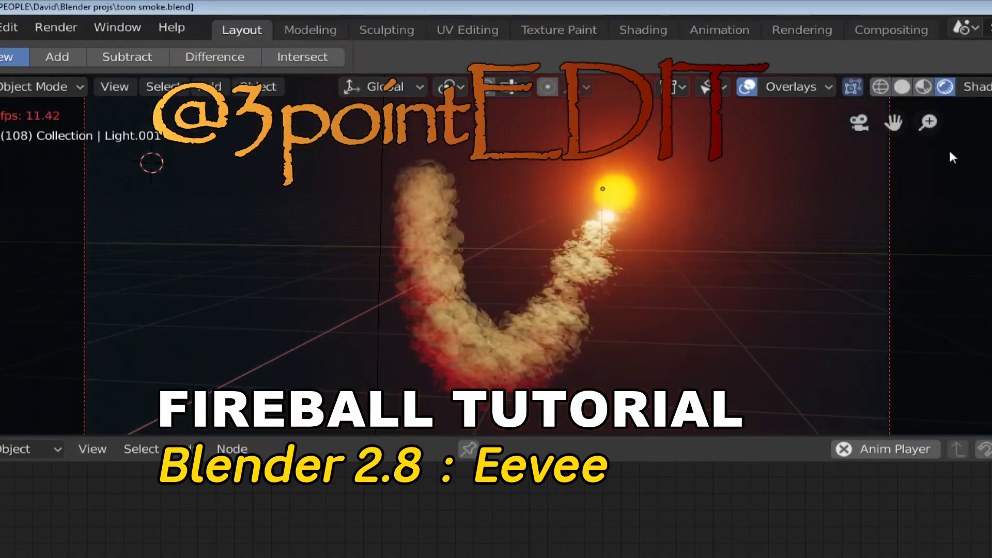
left_click(746, 87)
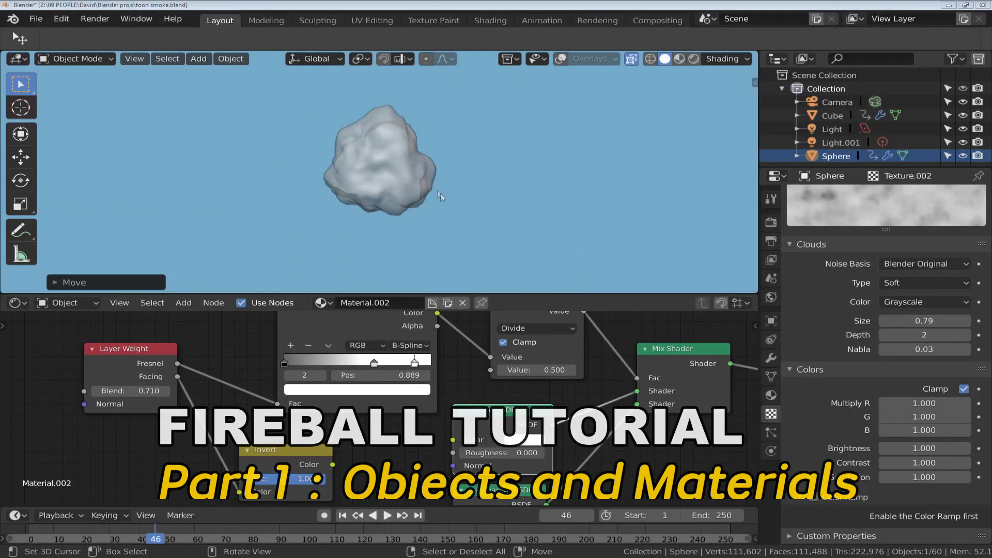
Move the cloud sphere, then try Displace strength 0.7 and undo it back to 1.000
key("g")
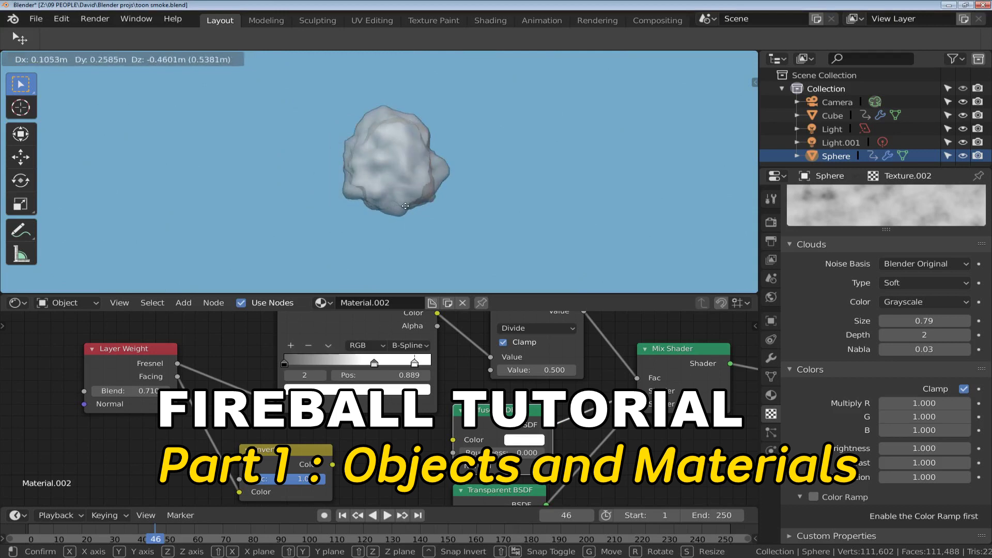
left_click(403, 214)
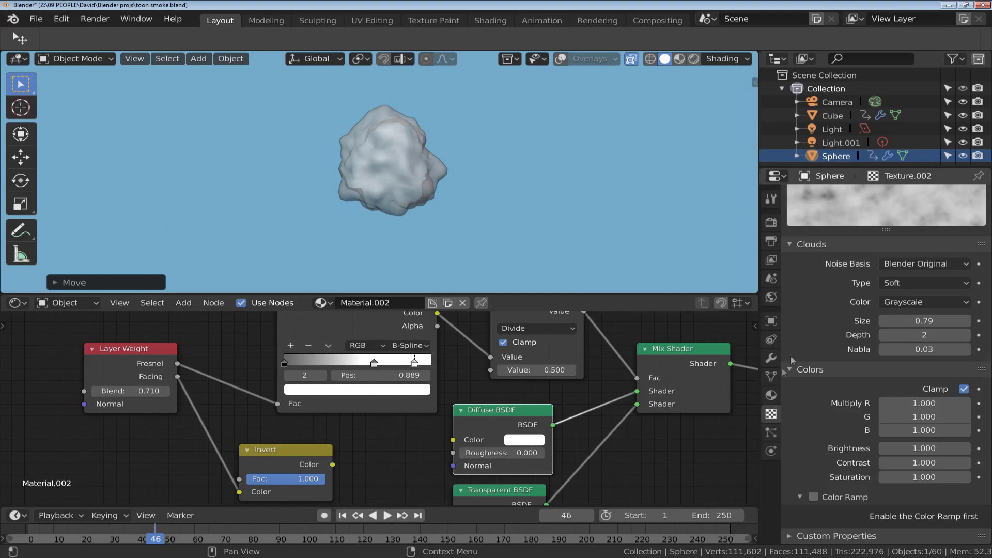
left_click(771, 358)
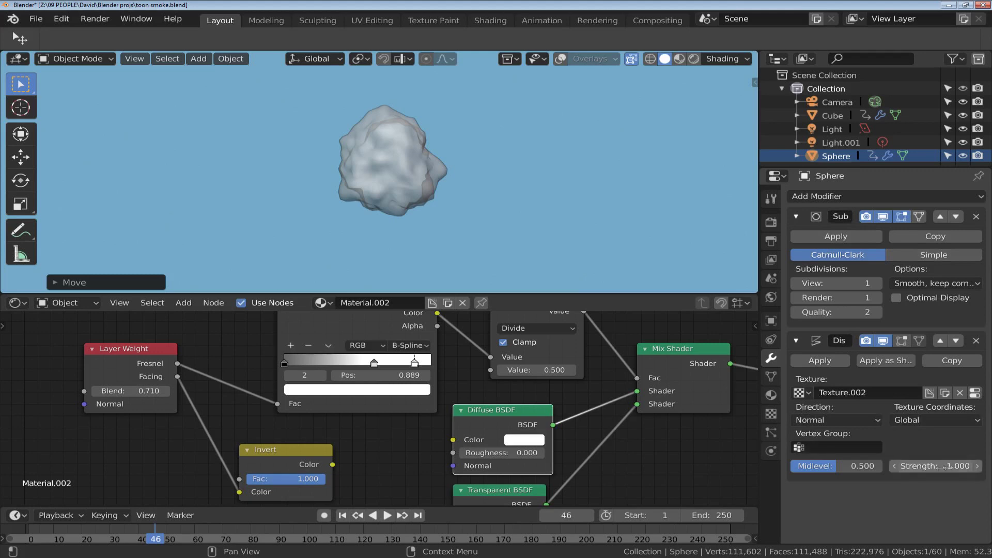
mouse_move(935, 467)
left_mouse_down()
mouse_move(951, 467)
mouse_move(930, 467)
mouse_move(939, 468)
left_mouse_up()
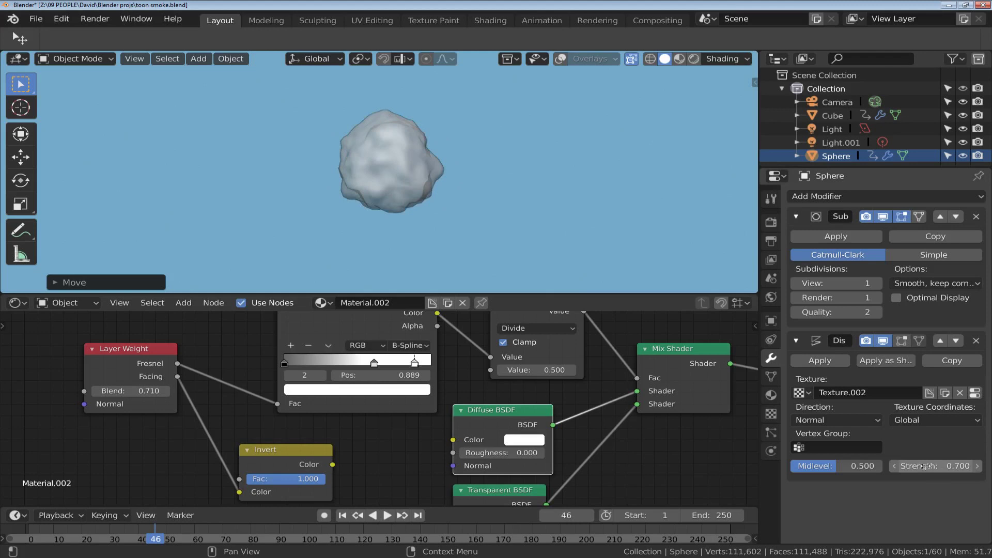
key("ctrl+z")
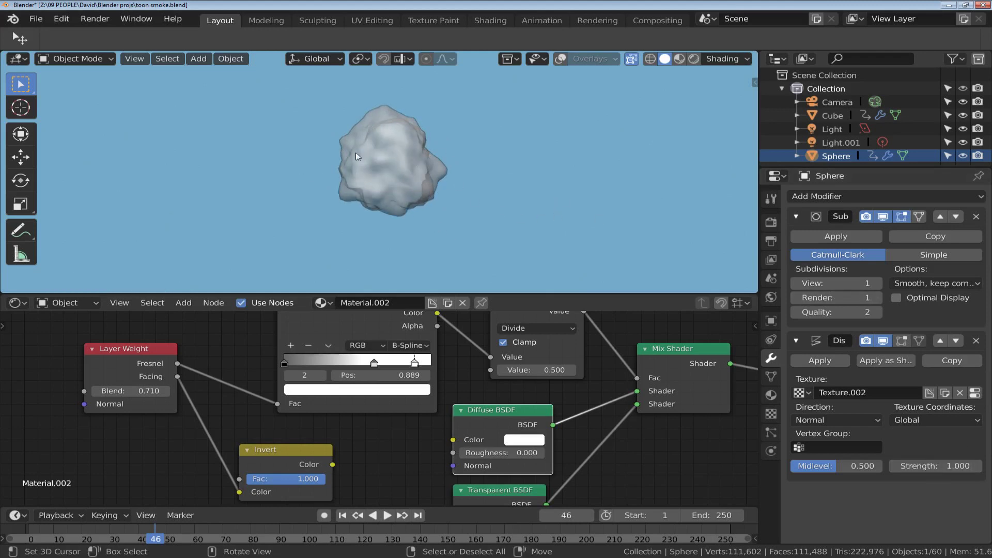
middle_click_drag(394, 168, 416, 219)
Drive the cloud sphere's Z location with #frame/20 from the sidebar
key("n")
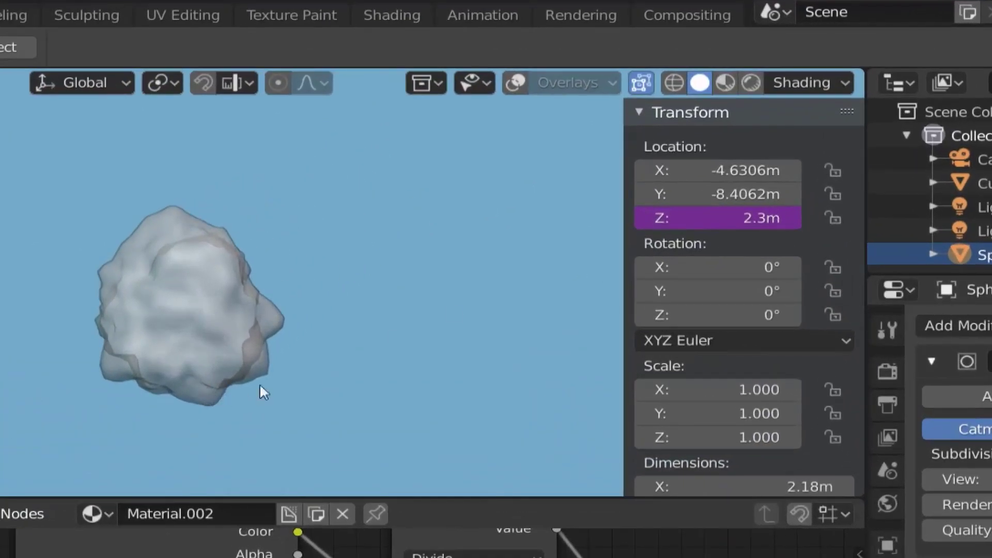
left_click(722, 222)
type("frame/20")
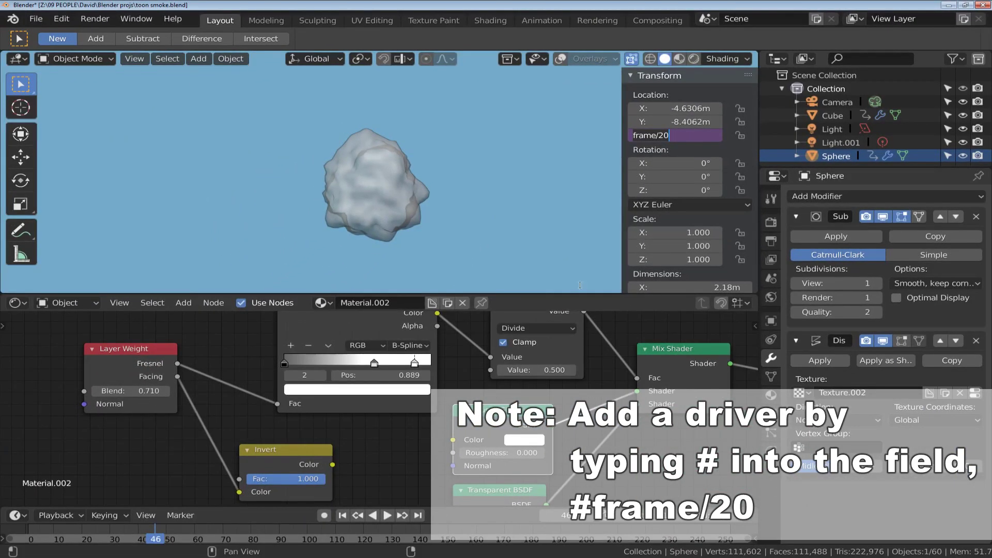
key("Return")
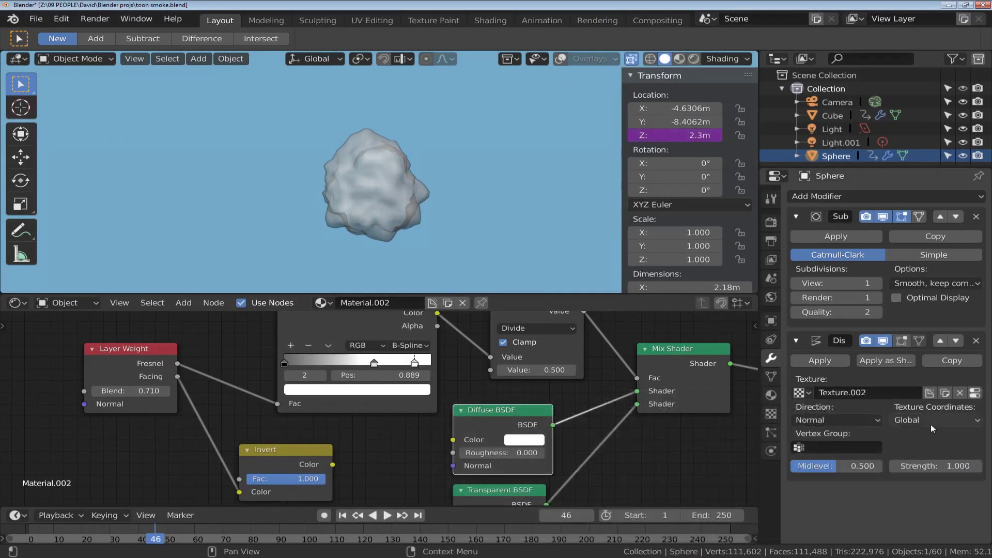
Keep Global texture coordinates and play the animation to watch the cloud rise
left_click(926, 423)
left_click(892, 451)
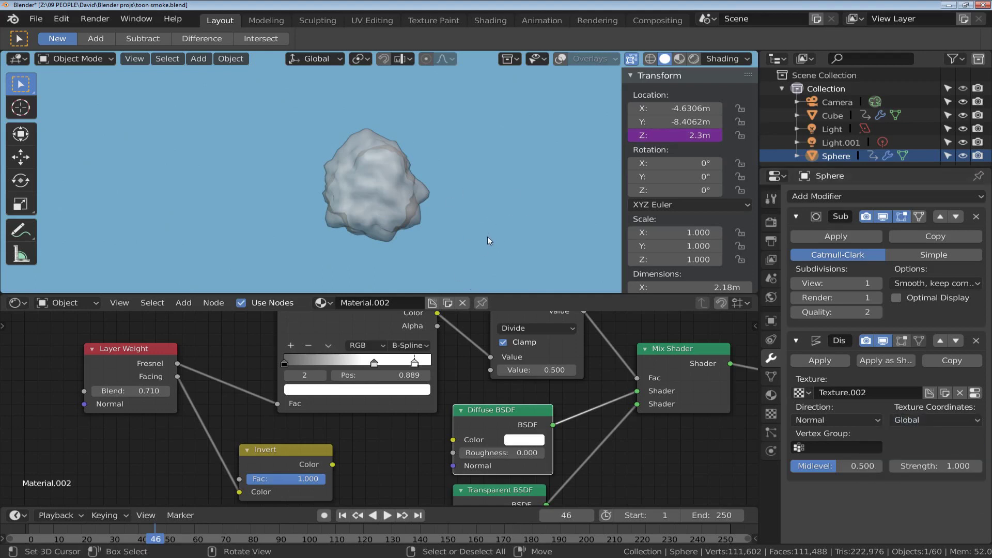
key("shift+space")
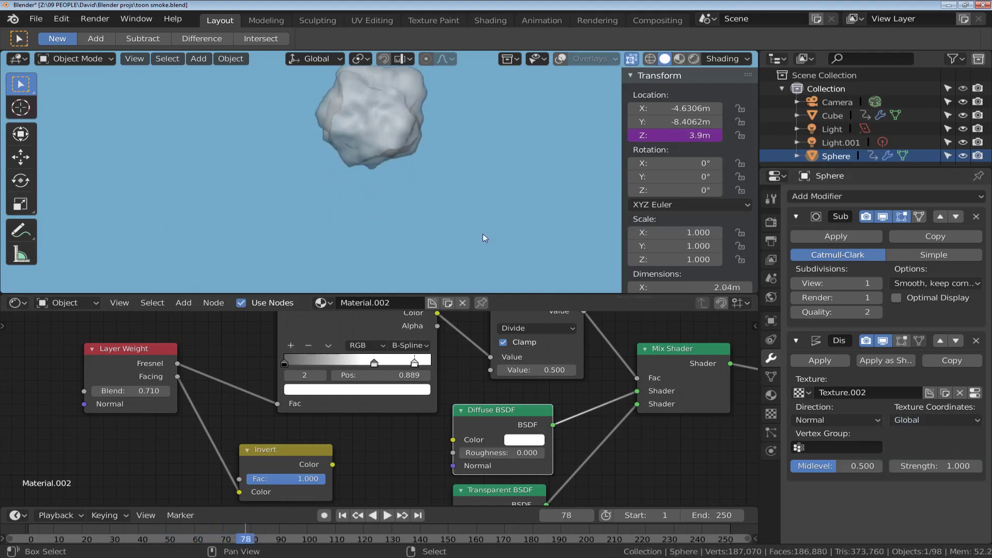
middle_click_drag(465, 148, 448, 245, "shift")
key("F3")
key("Escape")
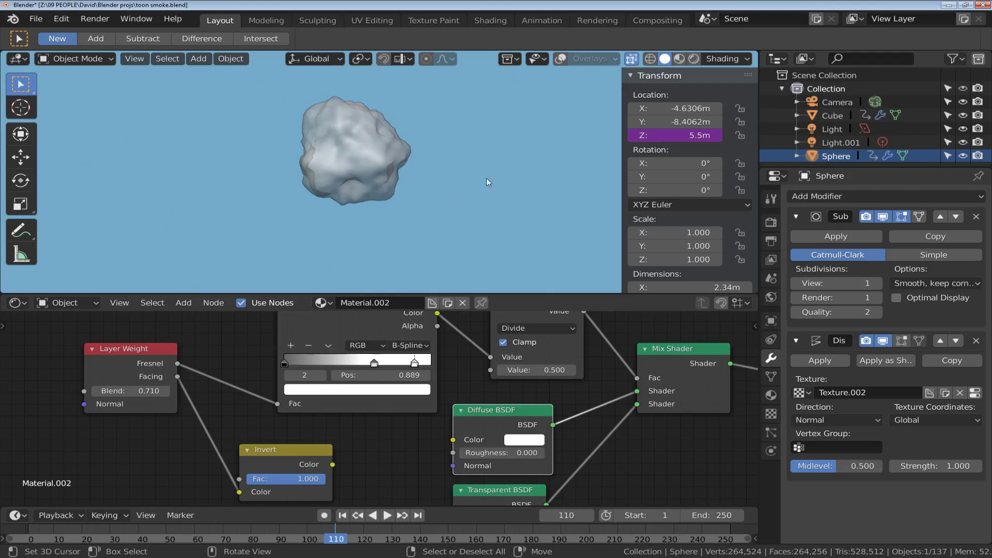
Play on from frame 110 and stop at frame 203, cloud at Z 10.15 m
middle_click_drag(516, 198, 490, 264)
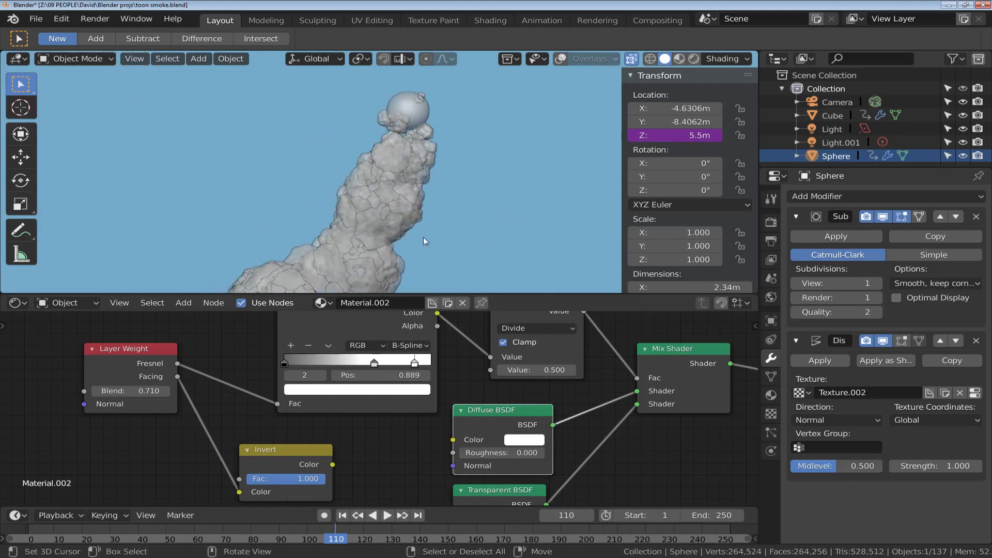
key("space")
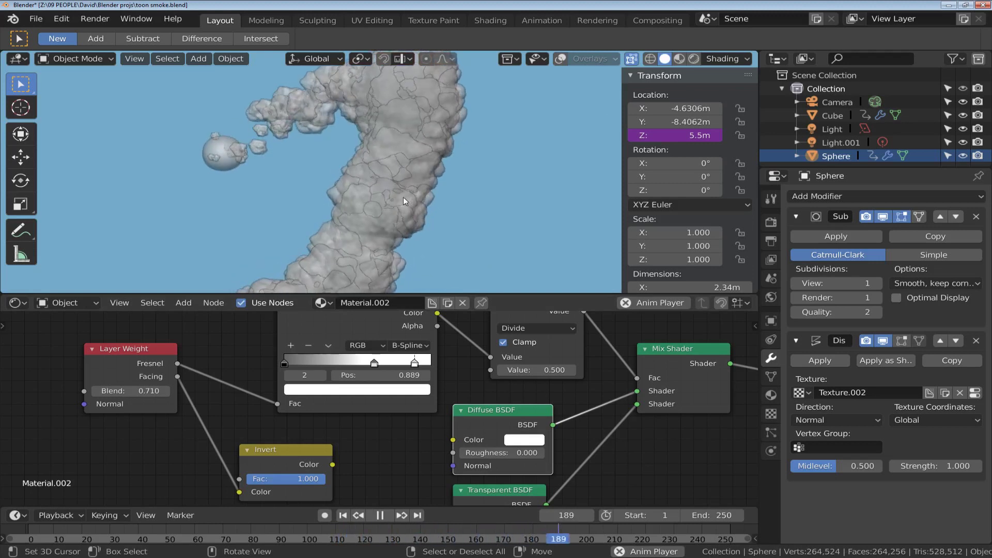
key("space")
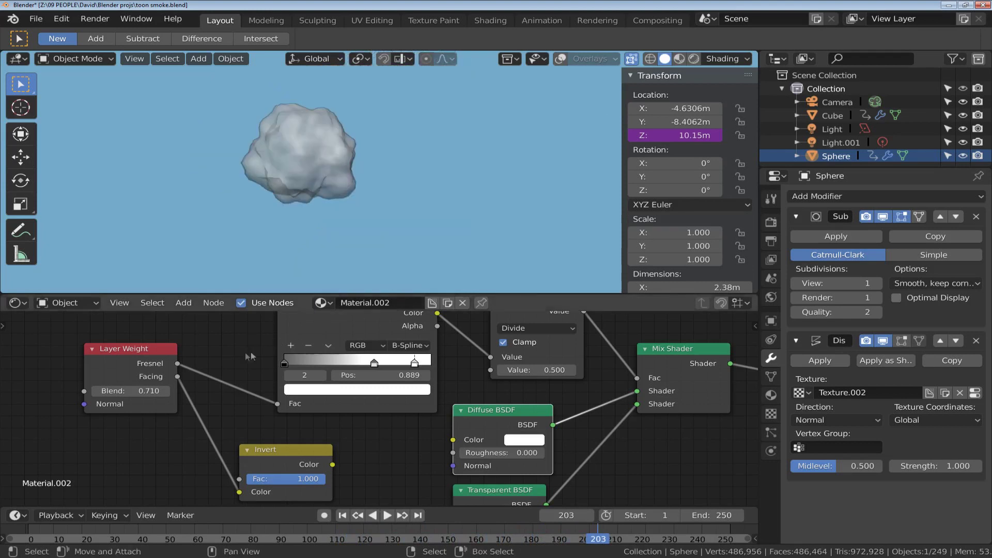
left_click_drag(115, 357, 96, 370)
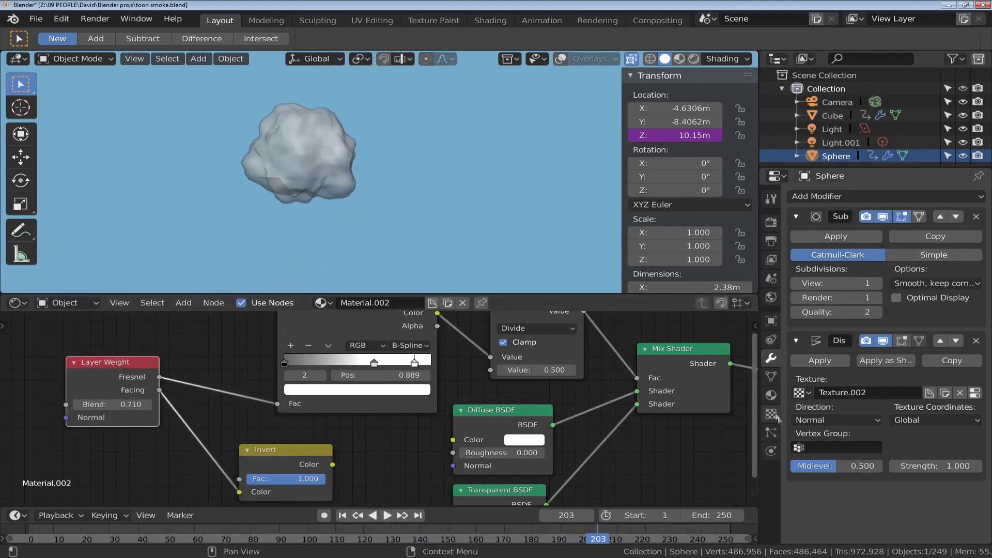
Show the Material.002 settings, turn overlays back on, and switch to Rendered shading
left_click(771, 395)
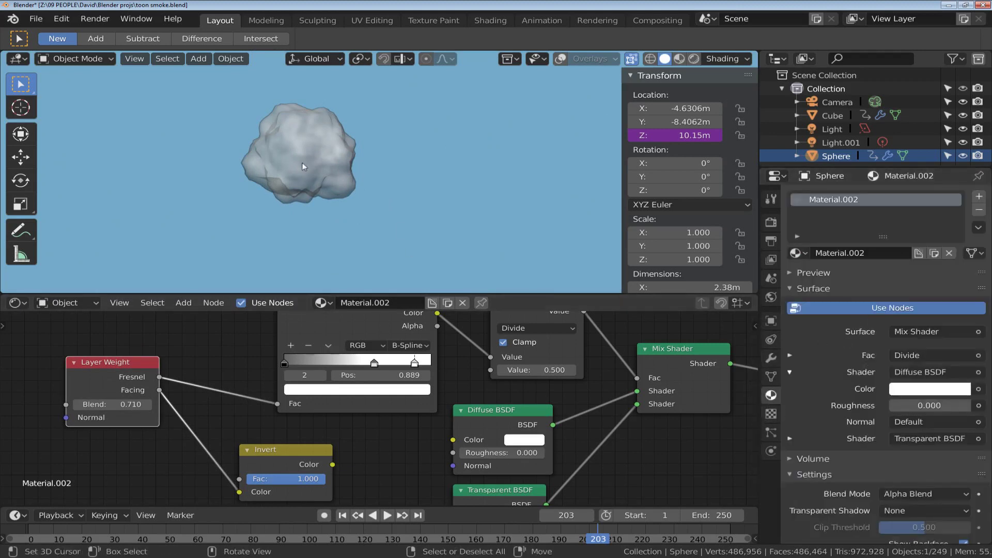
left_click(560, 58)
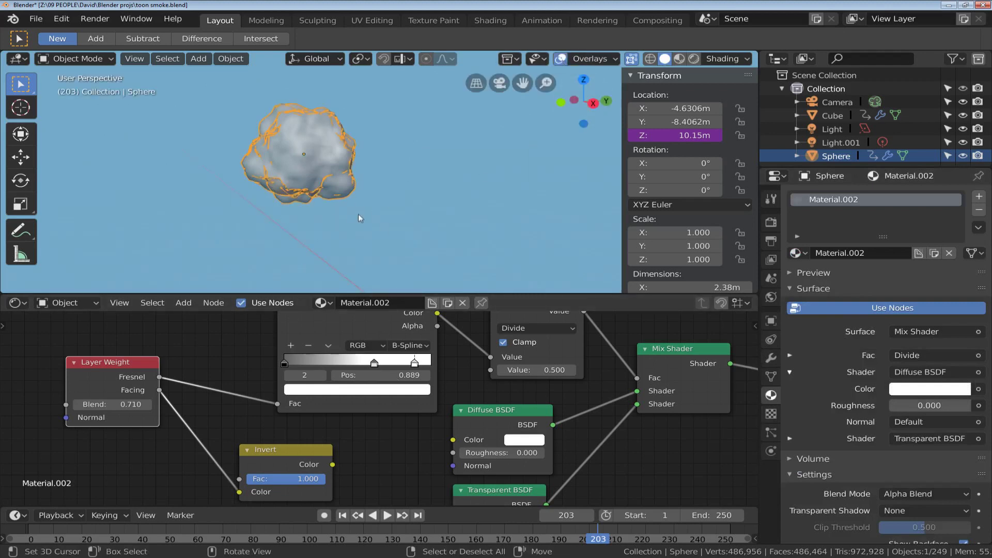
mouse_move(123, 364)
left_mouse_down()
mouse_move(160, 365)
mouse_move(121, 369)
left_mouse_up()
mouse_move(177, 370)
middle_mouse_down()
mouse_move(190, 348)
mouse_move(184, 358)
middle_mouse_up()
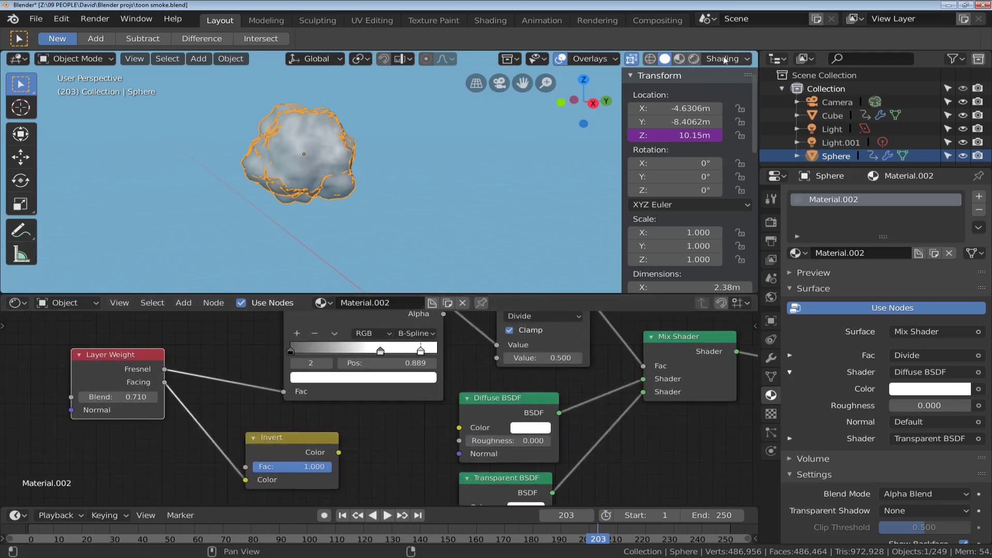
left_click(724, 59)
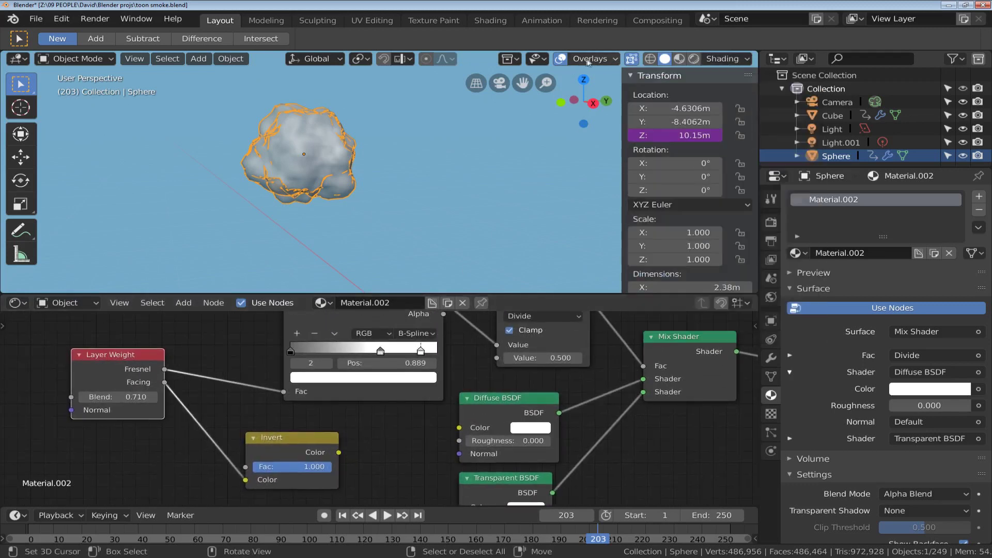
left_click(693, 59)
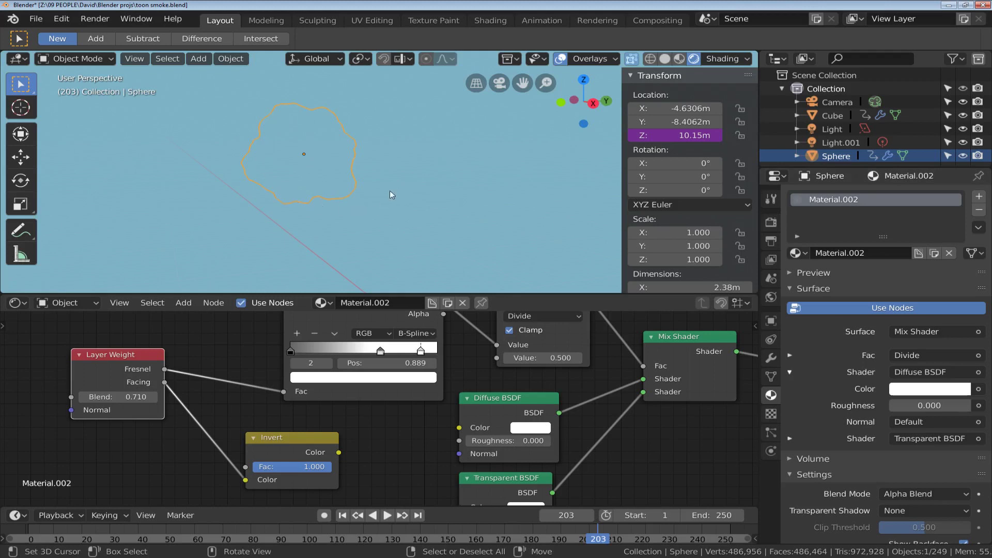
left_click(678, 59)
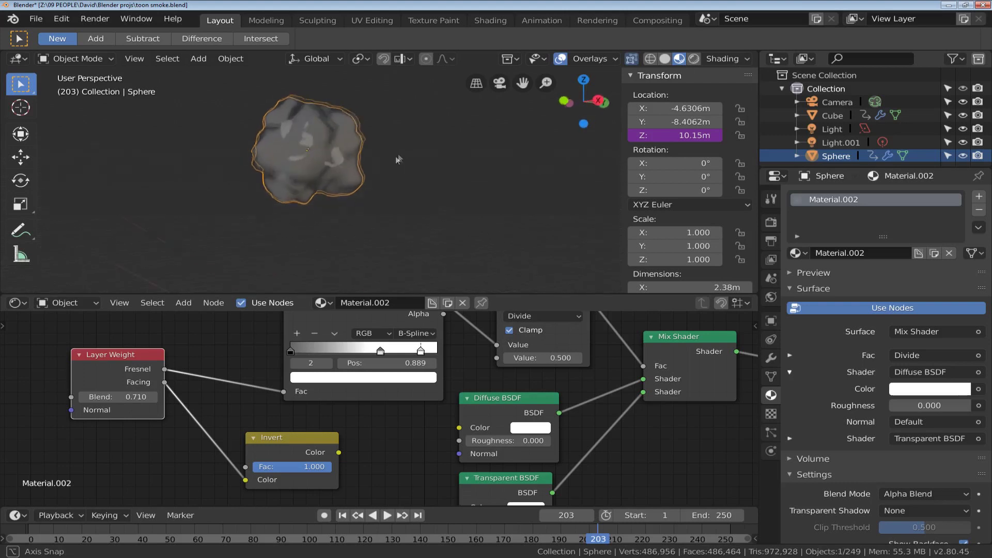
middle_click_drag(368, 153, 433, 195)
scroll(467, 176, "up", 2)
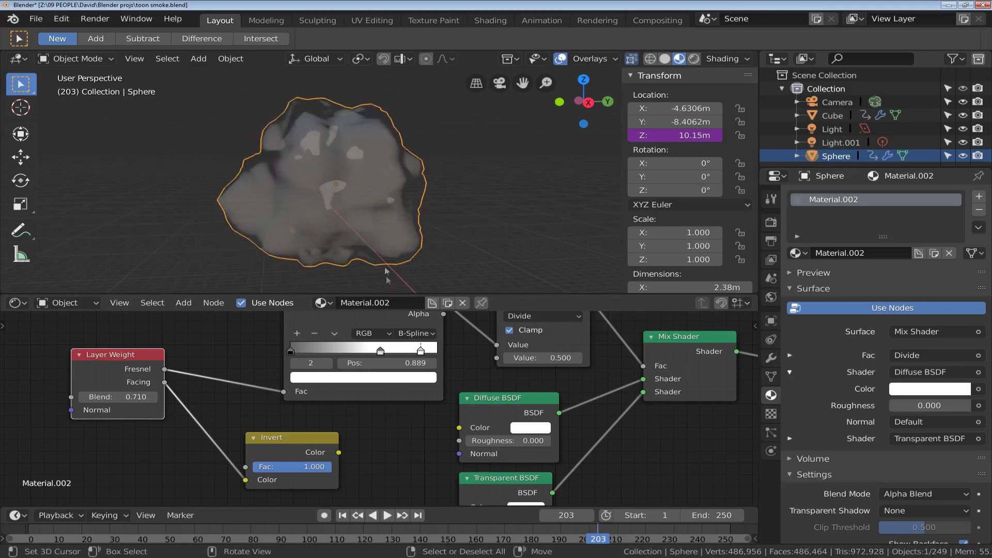
left_click_drag(131, 355, 147, 355)
middle_click_drag(147, 388, 74, 369)
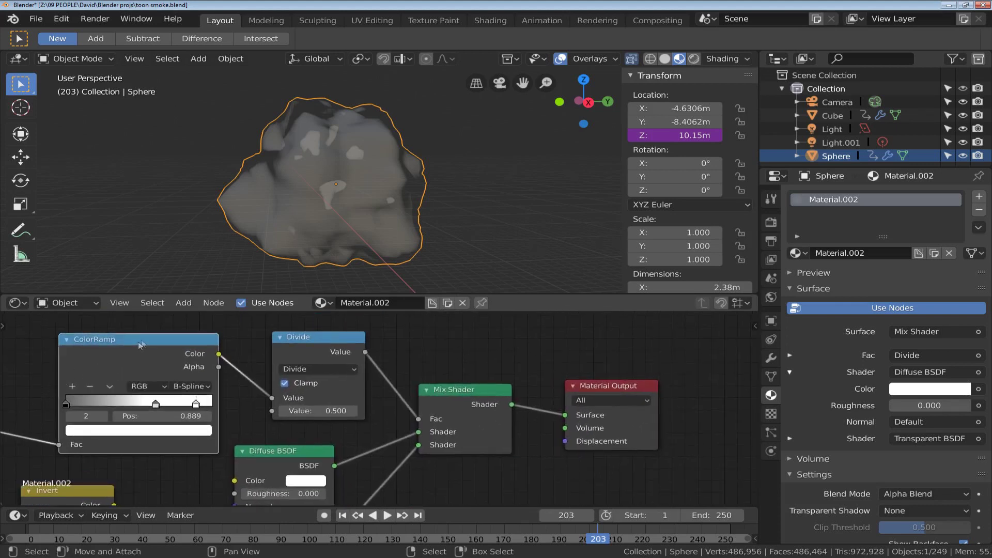
left_click_drag(154, 339, 132, 334)
left_click_drag(315, 337, 302, 333)
left_click_drag(427, 413, 462, 386)
middle_click_drag(267, 468, 308, 373)
mouse_move(308, 373)
left_mouse_down()
mouse_move(329, 366)
mouse_move(310, 367)
left_mouse_up()
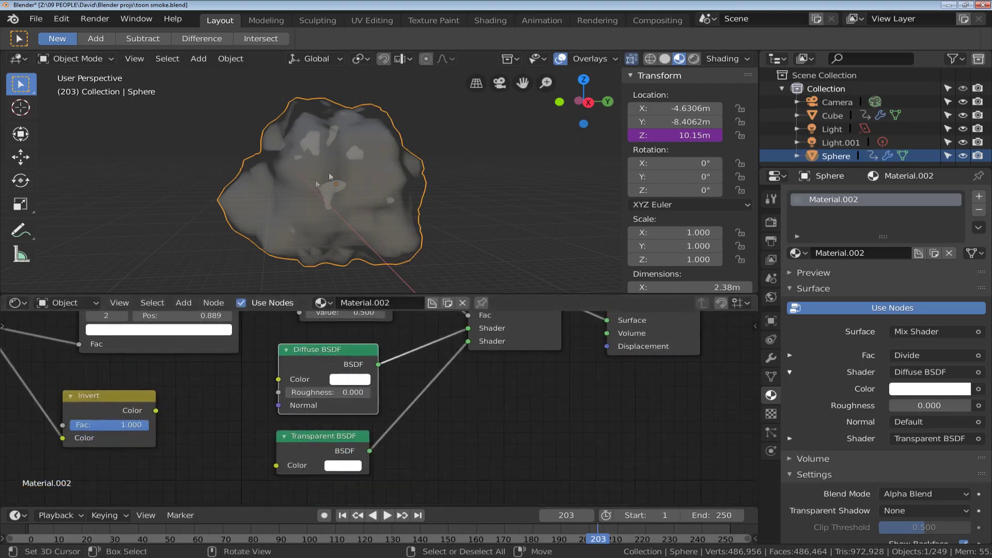
left_click_drag(353, 449, 356, 448)
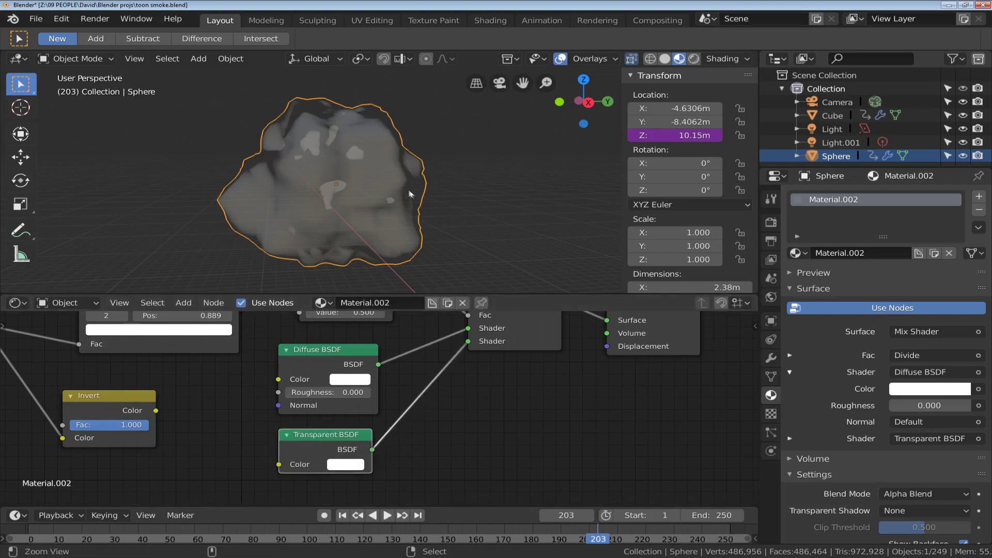
scroll(418, 187, "up", 5)
middle_click_drag(363, 204, 317, 182)
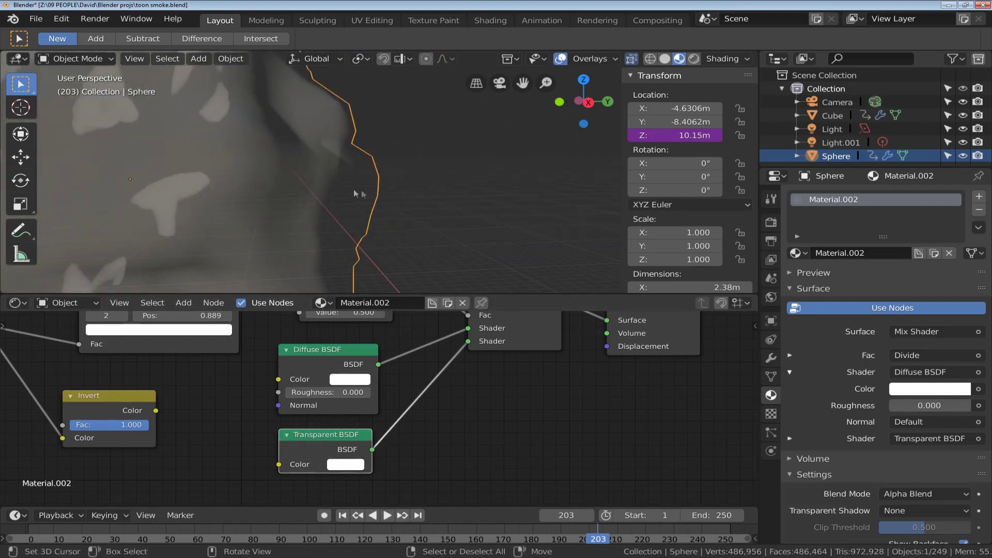
middle_click_drag(398, 194, 324, 230, "ctrl")
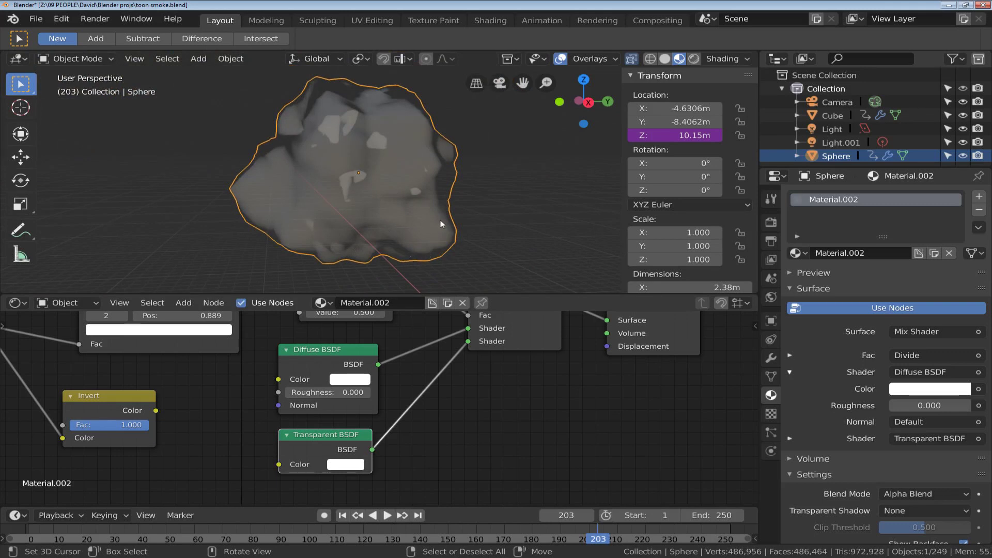
middle_click_drag(426, 217, 340, 255, "ctrl")
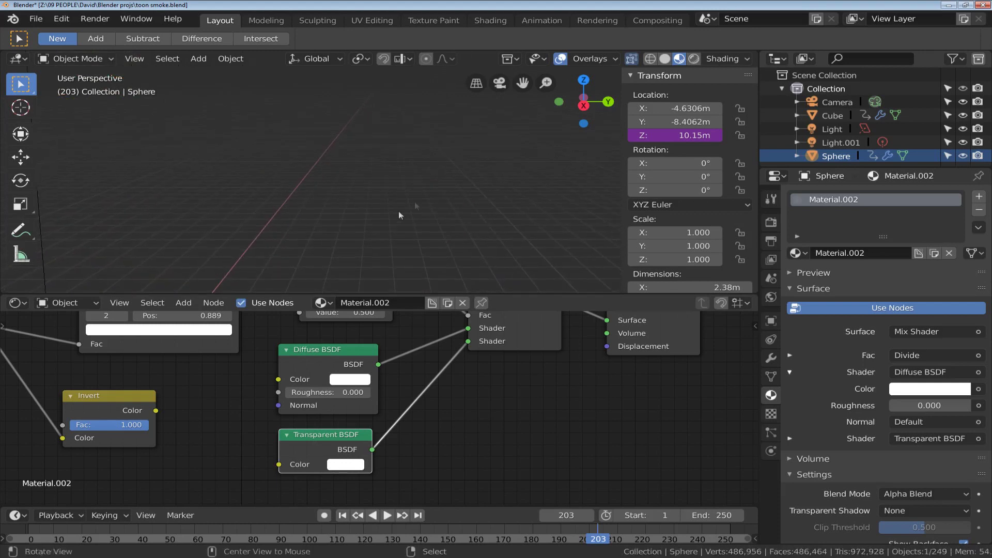
Disconnect the link feeding the Mix Shader's Fac input
scroll(438, 199, "up", 2)
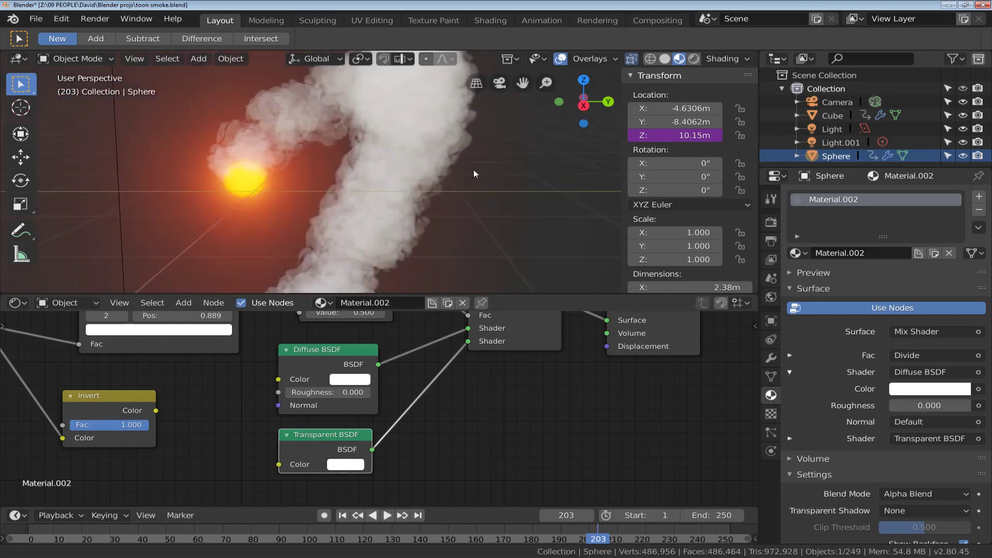
scroll(467, 180, "down", 2)
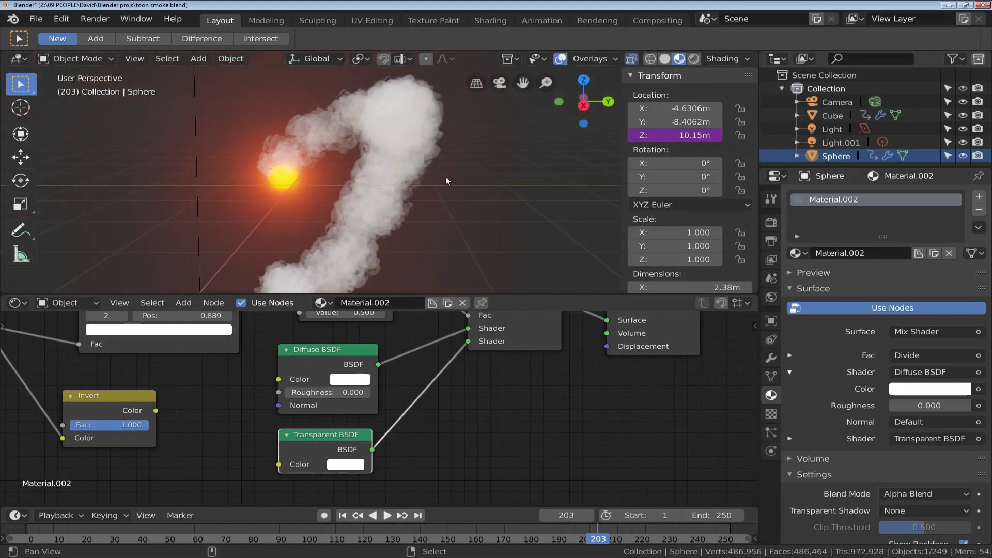
middle_click_drag(445, 175, 379, 130, "shift")
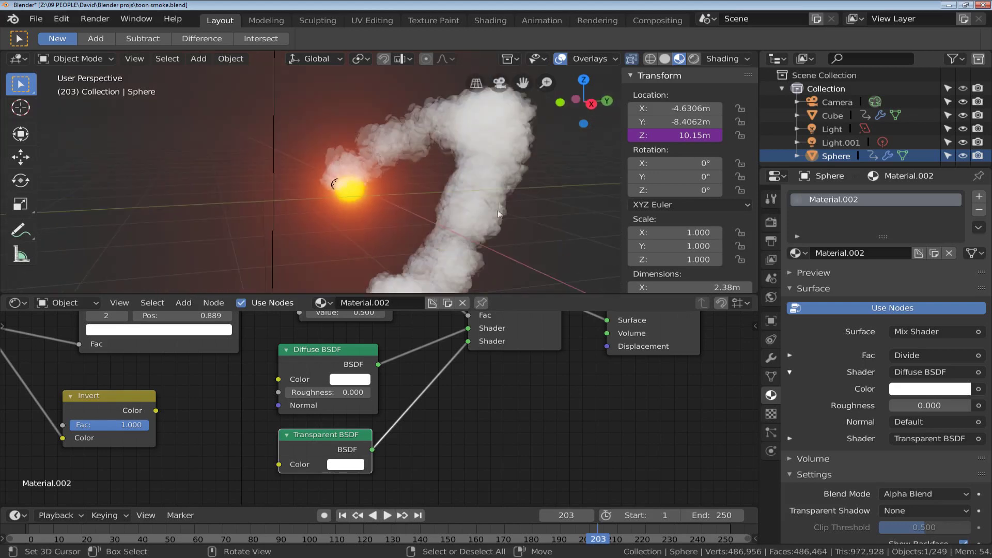
middle_click_drag(482, 225, 466, 228, "shift")
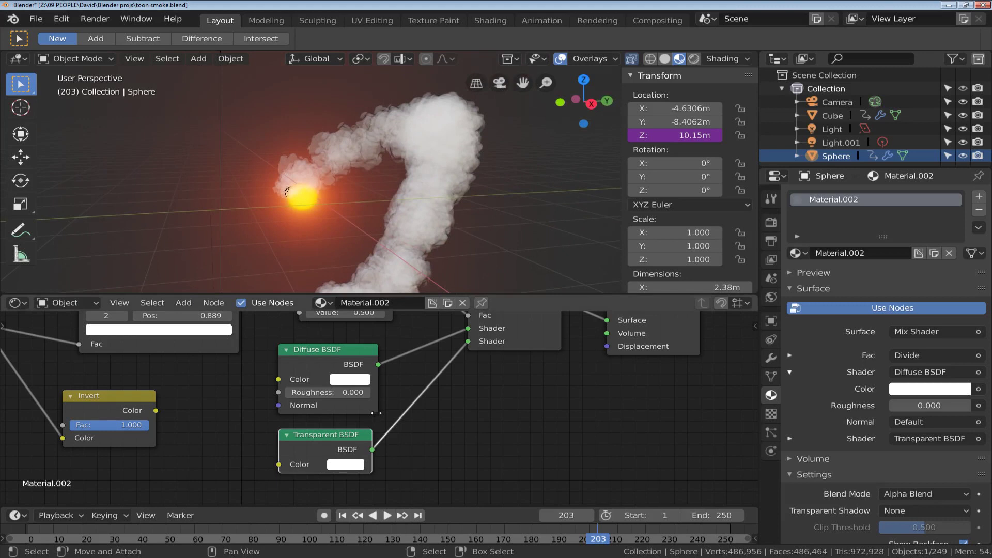
middle_click_drag(464, 412, 464, 373)
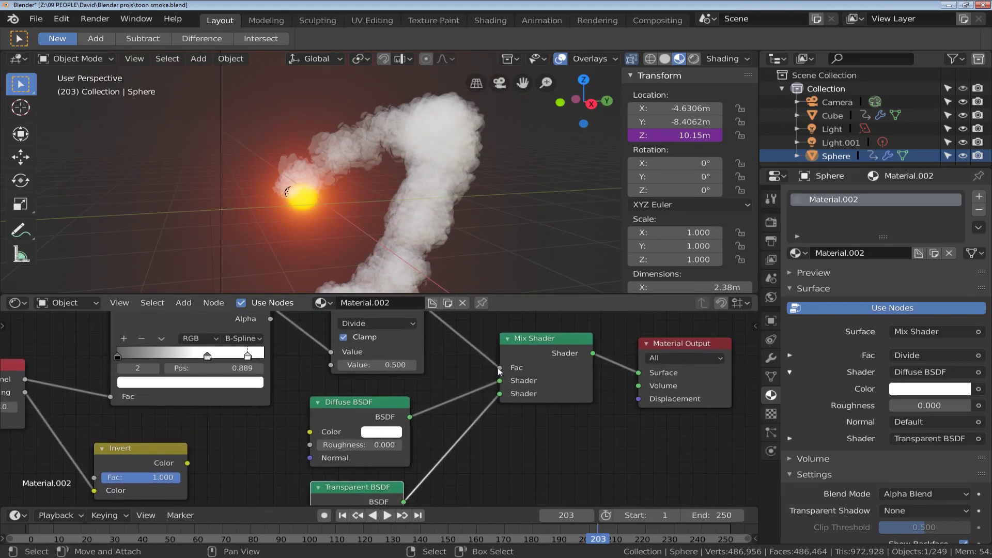
left_click_drag(499, 367, 473, 365)
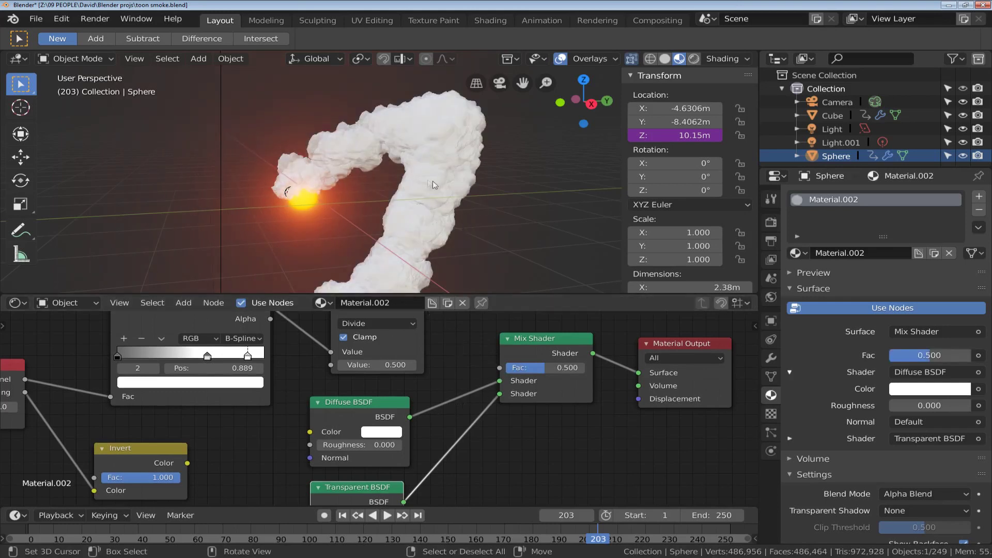
Reconnect the Divide node's Value output to the Mix Shader Fac input
scroll(429, 179, "up", 5)
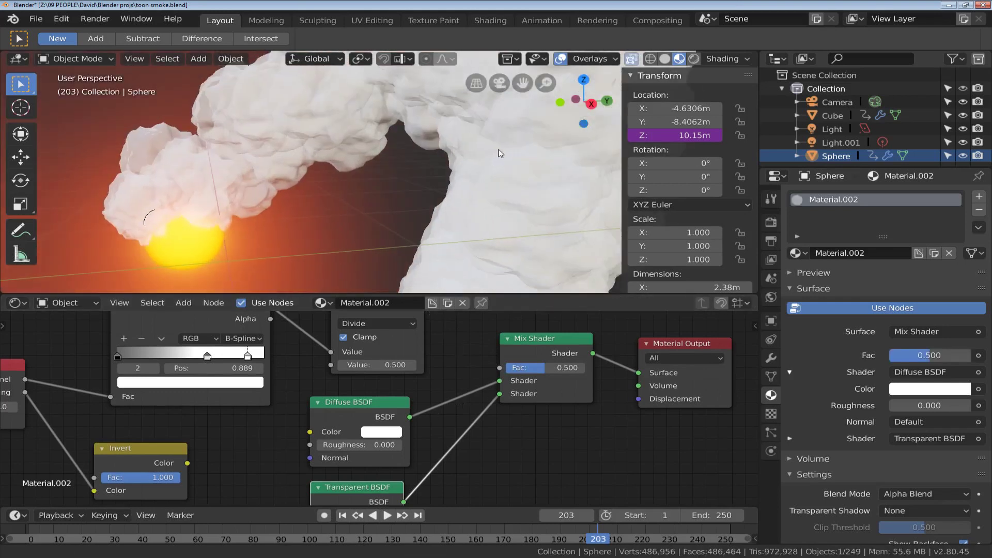
scroll(500, 154, "down", 4)
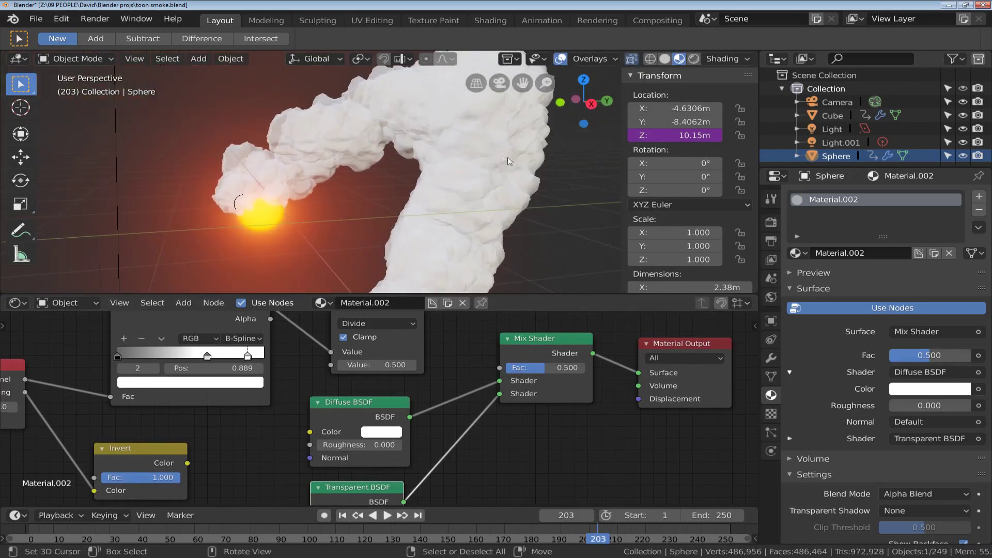
middle_click_drag(468, 193, 445, 194)
middle_click_drag(436, 315, 408, 335)
left_click_drag(396, 325, 471, 387)
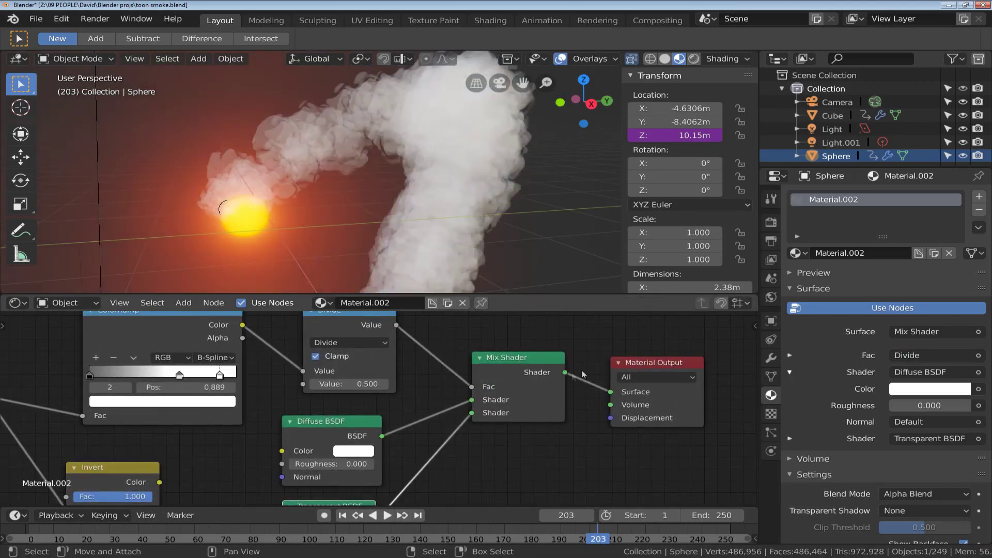
scroll(476, 184, "up", 2)
scroll(471, 192, "down", 2)
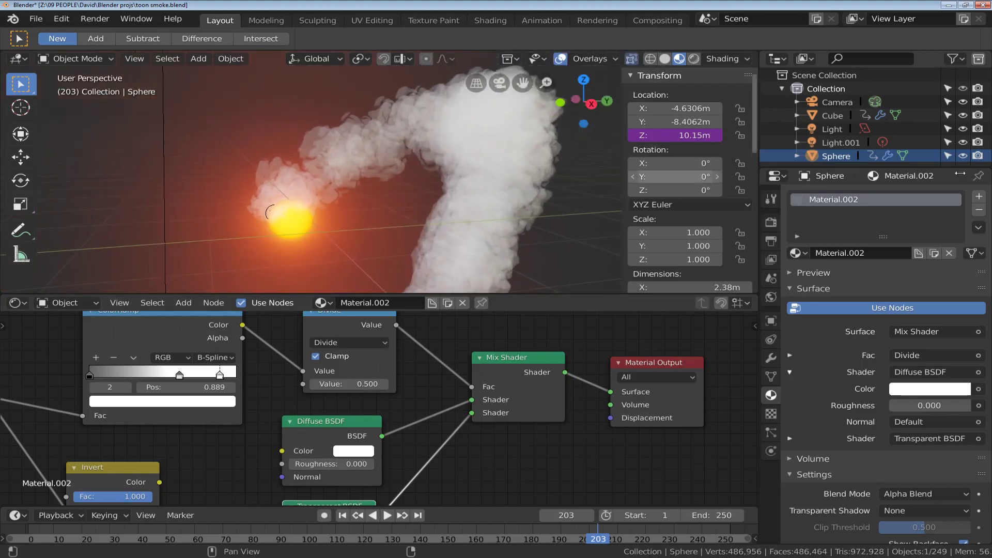
Set the Sphere's Subdivision viewport and render levels to 2 and Displace strength to 0.650
left_click(834, 116)
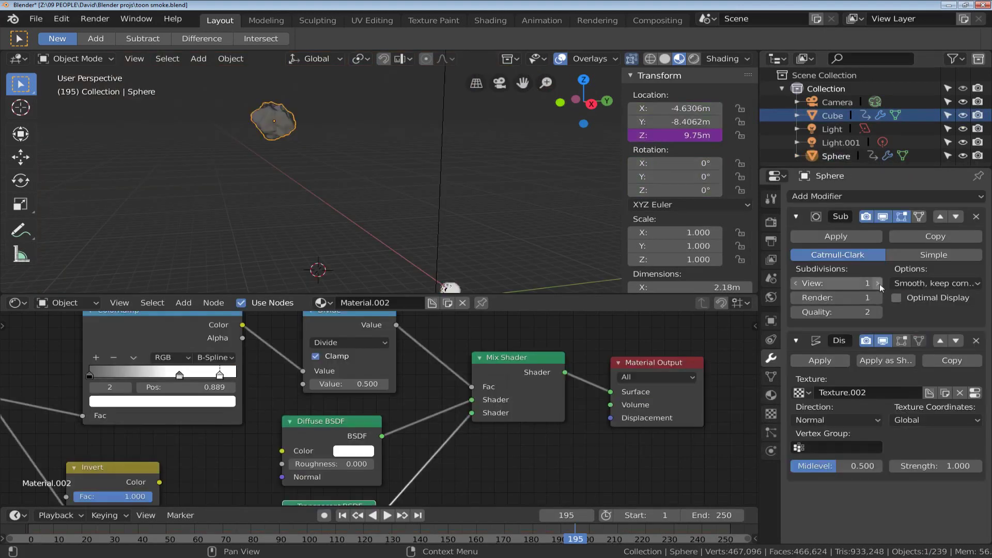
left_click(877, 283)
left_click(876, 297)
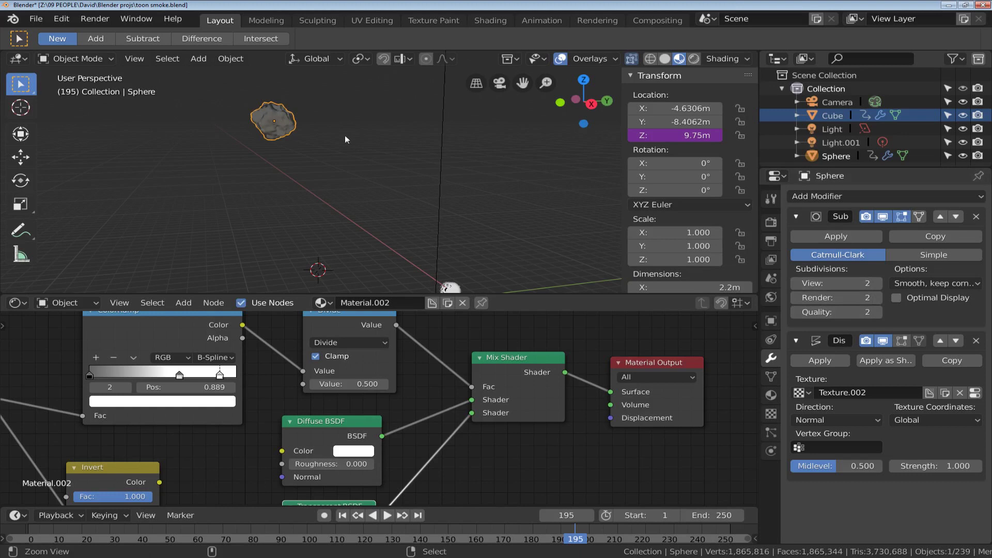
scroll(339, 162, "up", 2)
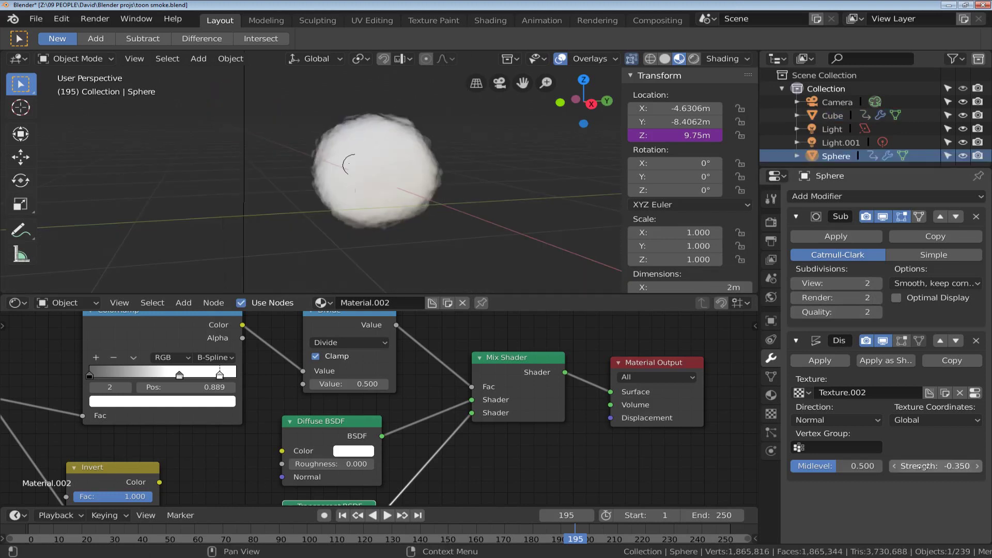
left_click_drag(922, 466, 926, 468)
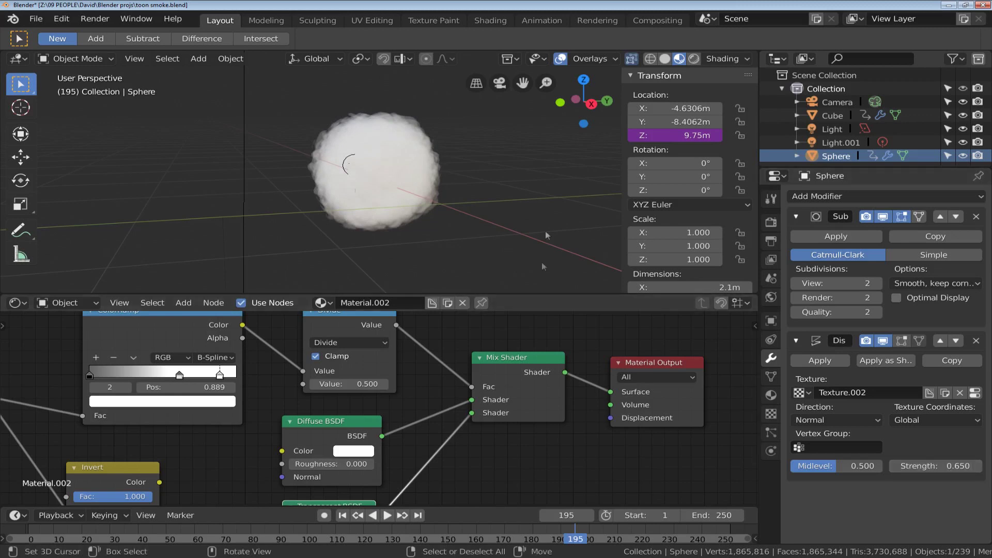
middle_click_drag(472, 209, 507, 185, "shift")
Test Displace strength at 1.750, then set it back to 0.650
scroll(507, 185, "up", 2)
scroll(506, 185, "up", 1)
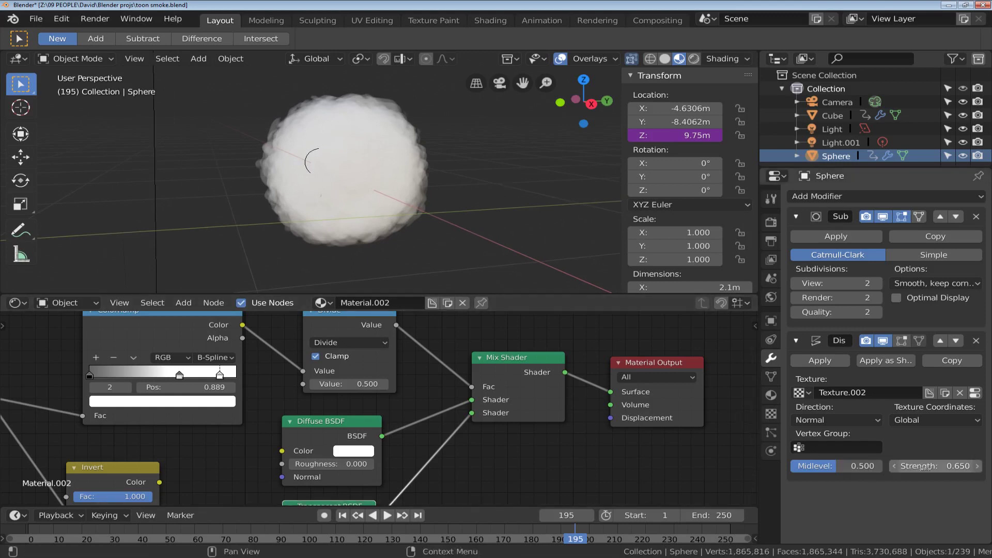
left_click_drag(946, 466, 954, 466)
middle_click_drag(93, 382, 272, 396)
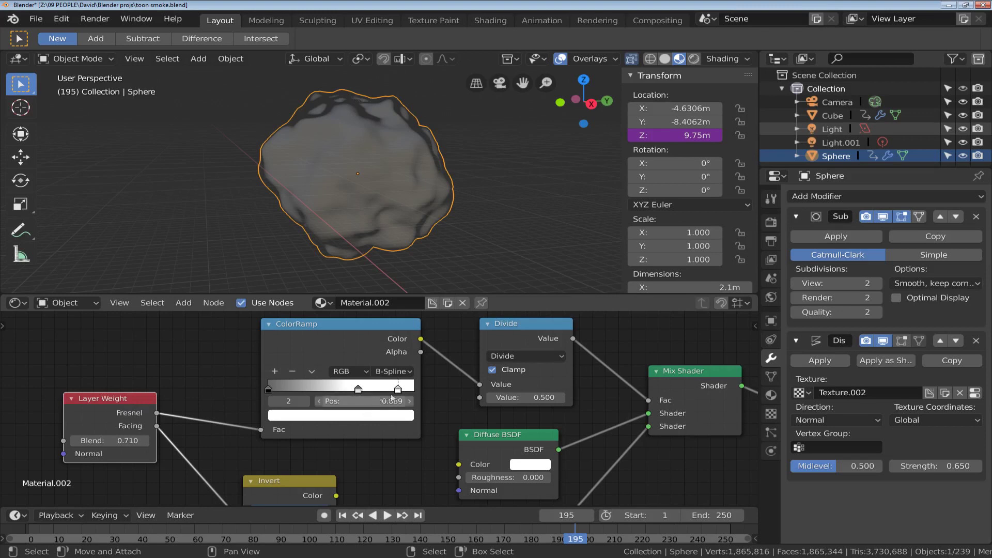
Rearrange the ColorRamp stops to 0.000, 0.598 and 0.876
left_click_drag(340, 338, 335, 339)
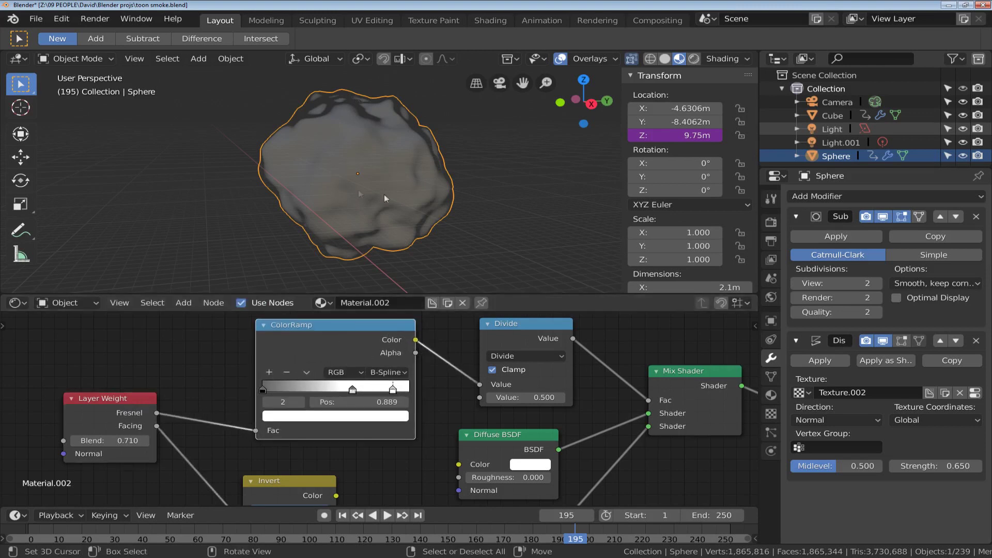
mouse_move(352, 393)
left_mouse_down()
mouse_move(310, 394)
mouse_move(353, 395)
left_mouse_up()
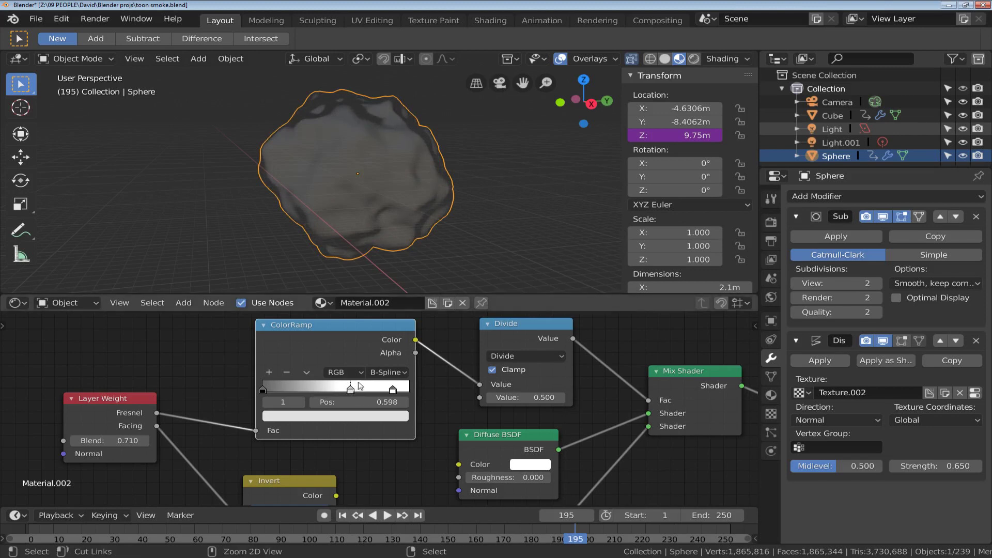
left_click(393, 391)
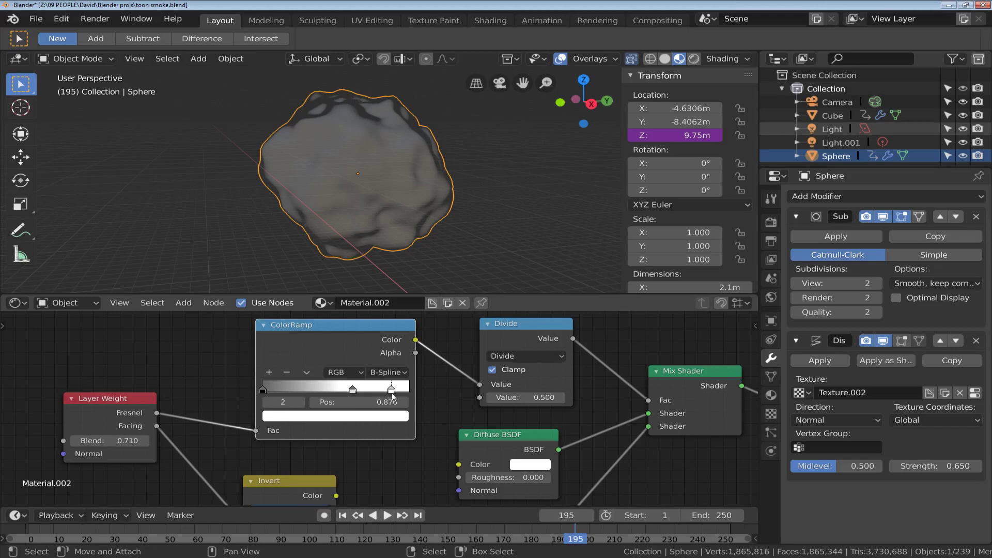
mouse_move(264, 390)
left_mouse_down()
mouse_move(312, 390)
mouse_move(251, 394)
left_mouse_up()
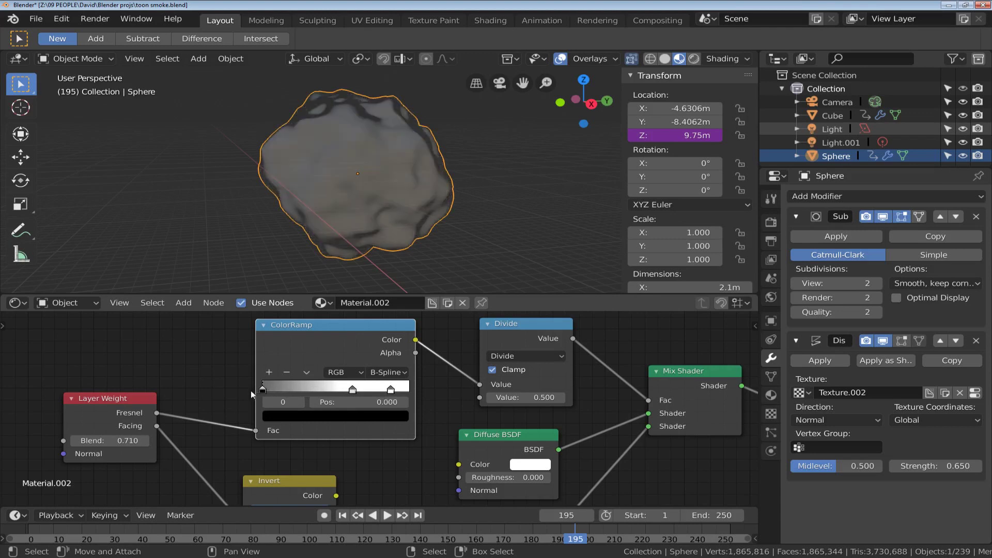
Try Constant ColorRamp interpolation with the white stop near 0.31 and preview the animation
left_click(393, 373)
left_click(391, 372)
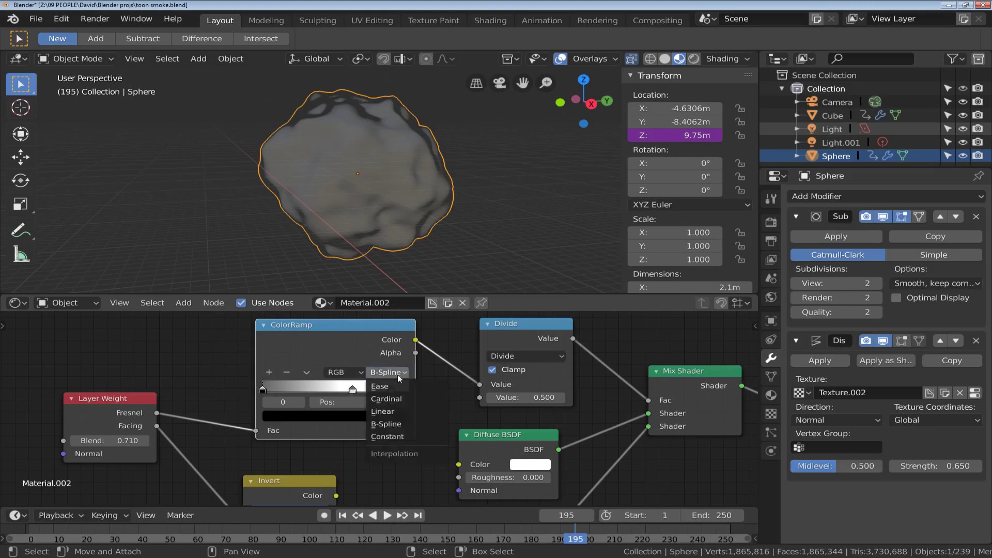
left_click(401, 437)
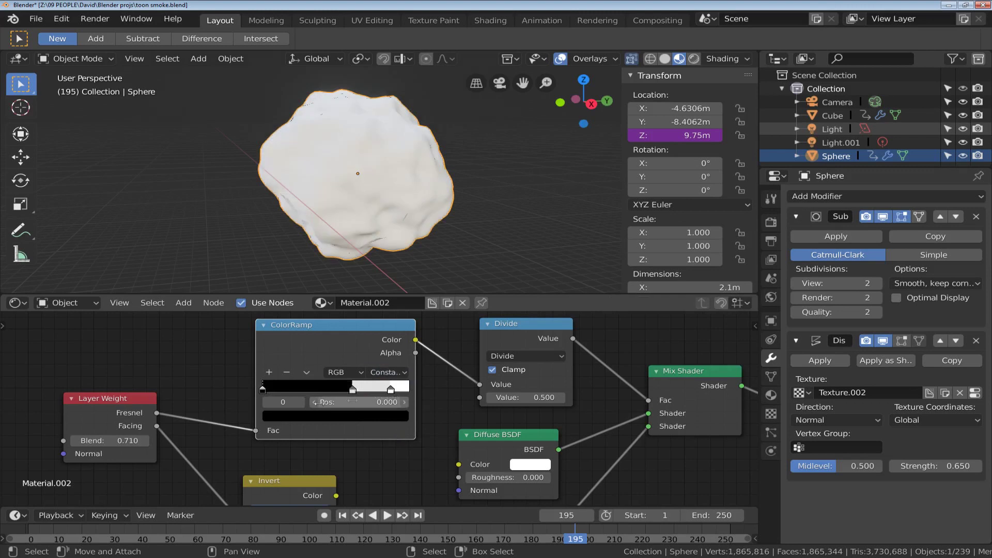
left_click_drag(353, 391, 307, 391)
scroll(481, 234, "down", 4)
scroll(517, 217, "down", 20, "alt")
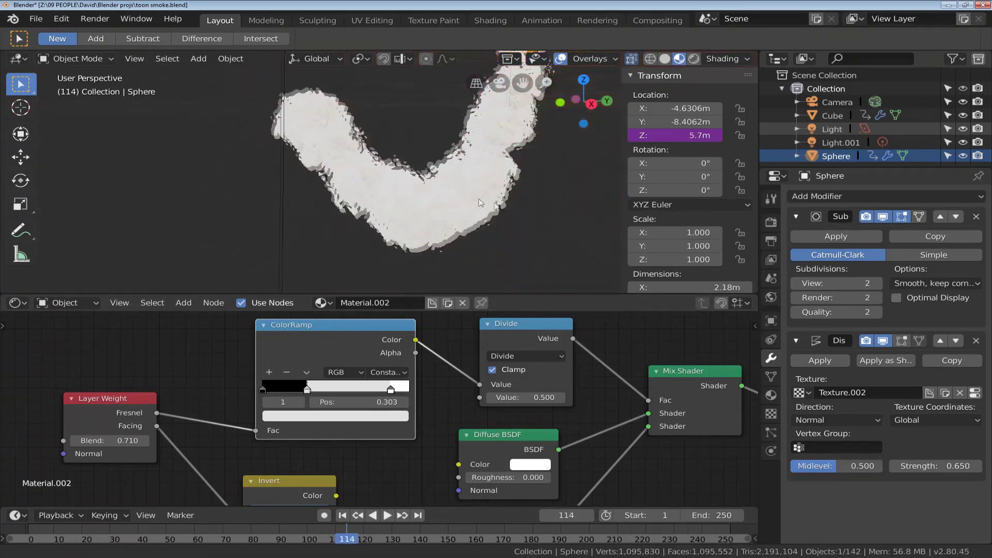
key("space")
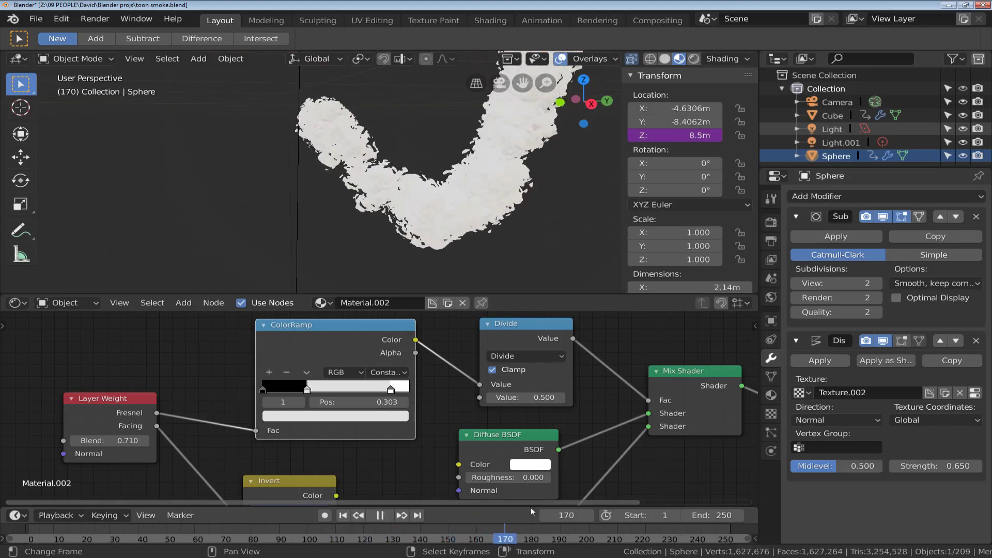
key("space")
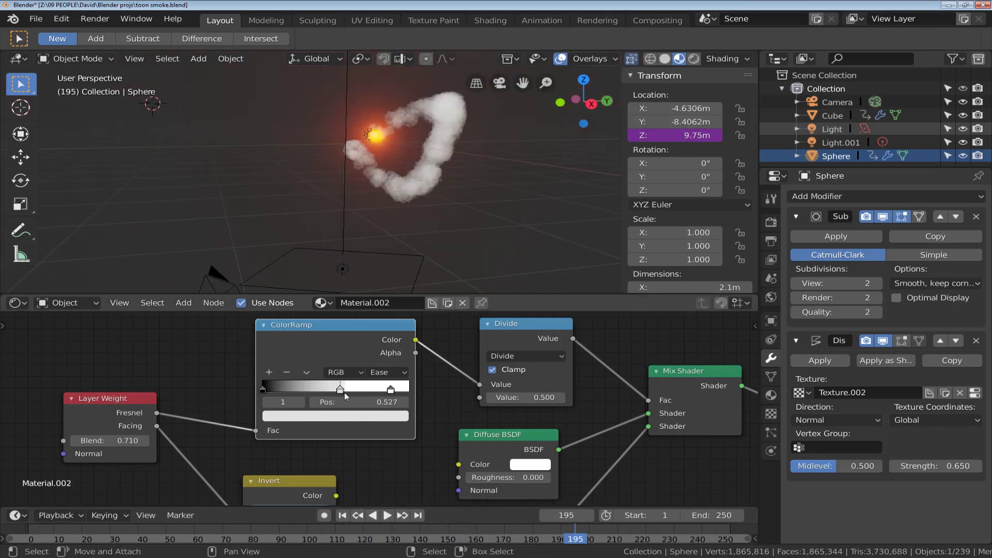
Switch the ColorRamp to B-Spline interpolation with the middle stop near 0.595
mouse_move(344, 392)
left_mouse_down()
mouse_move(356, 384)
mouse_move(338, 393)
mouse_move(351, 396)
left_mouse_up()
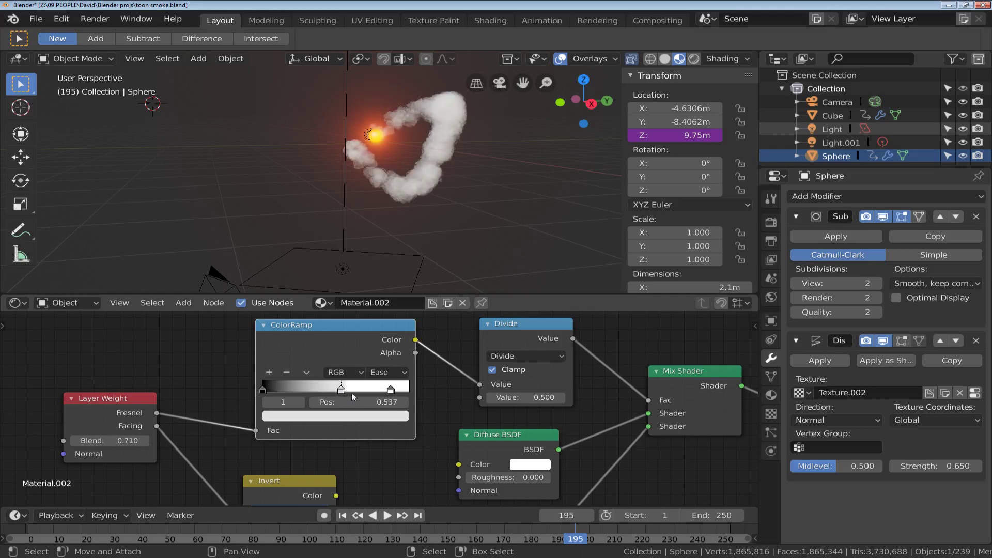
left_click(393, 372)
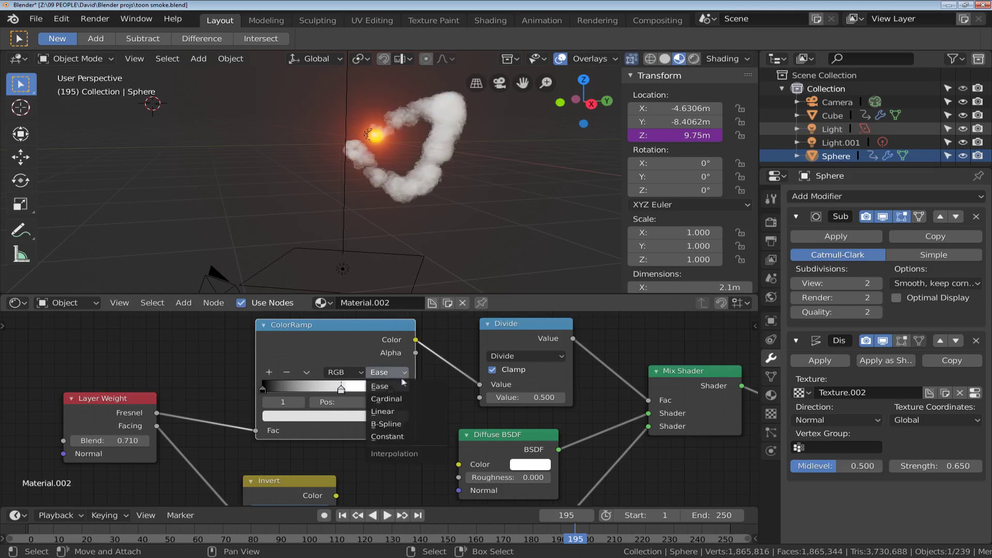
left_click(395, 423)
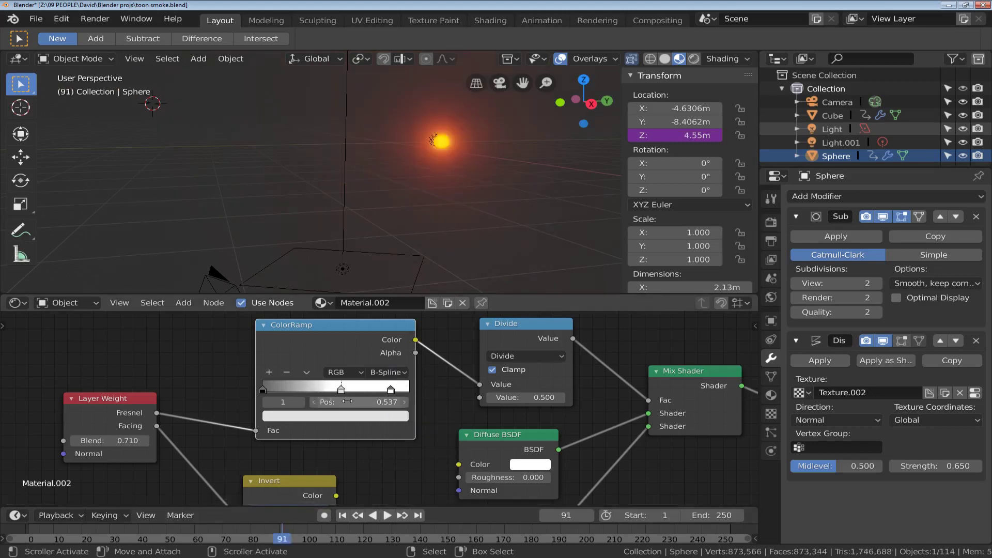
mouse_move(341, 390)
left_mouse_down()
mouse_move(300, 393)
mouse_move(352, 393)
left_mouse_up()
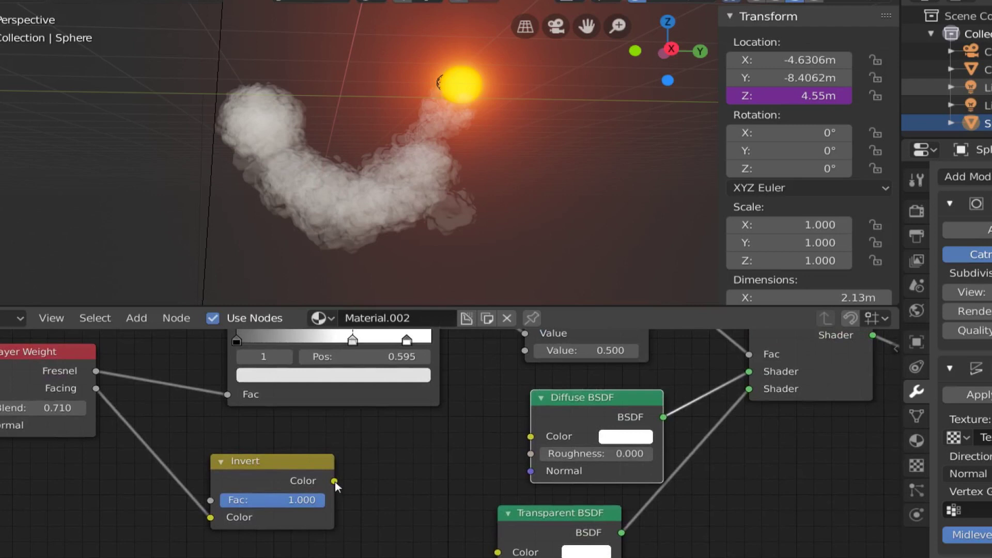
Link the Invert Color output to Diffuse BSDF Color, testing then restoring Invert Fac 1.000
scroll(379, 183, "up", 1)
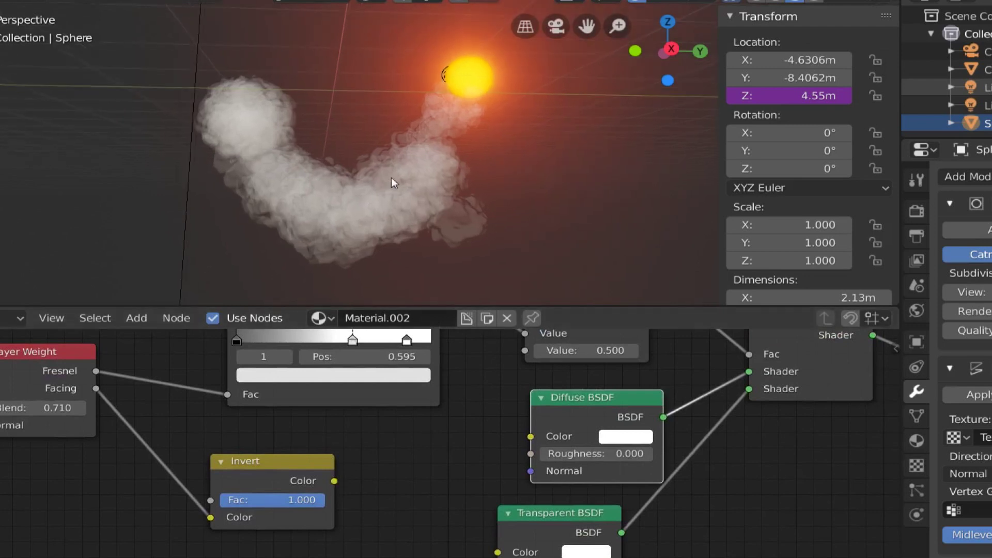
left_click_drag(334, 480, 532, 437)
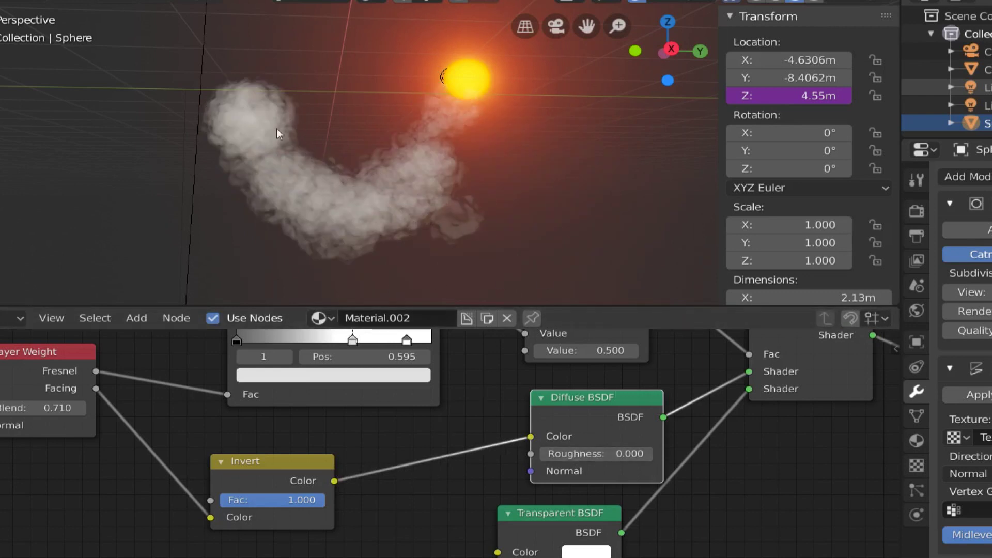
left_click_drag(310, 500, 204, 509)
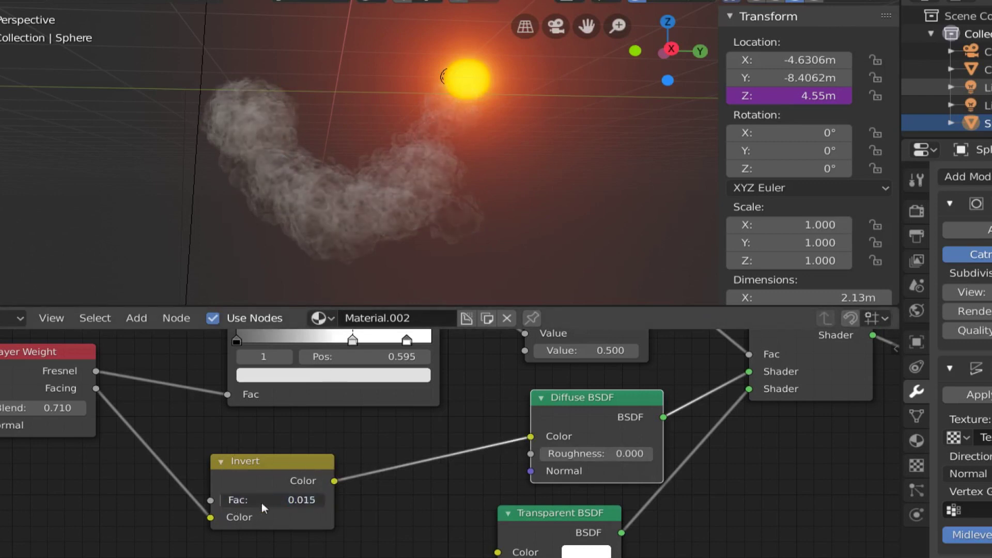
left_click_drag(265, 509, 333, 509)
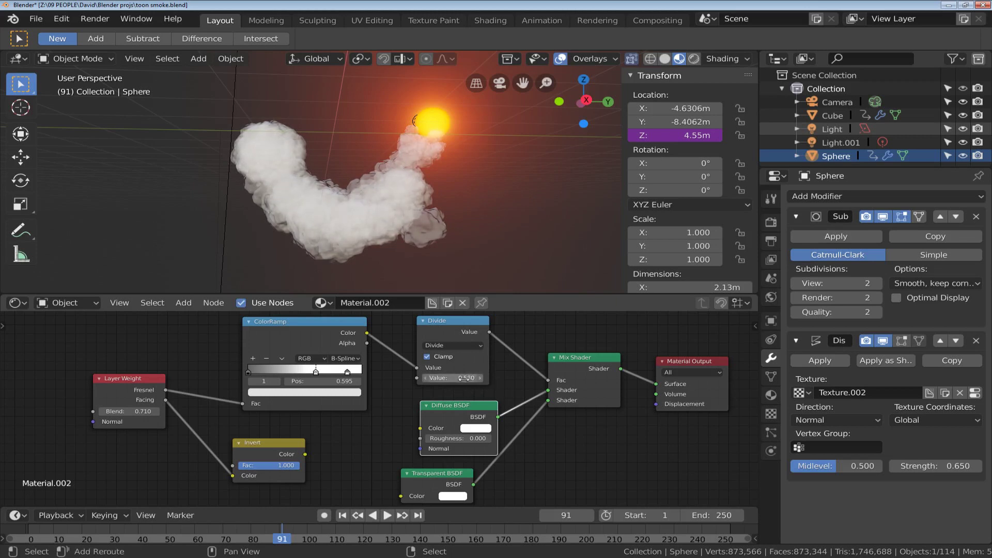
Lower the smoke material's Divide node value from 0.590, ending at 0.500
left_click_drag(467, 377, 461, 378)
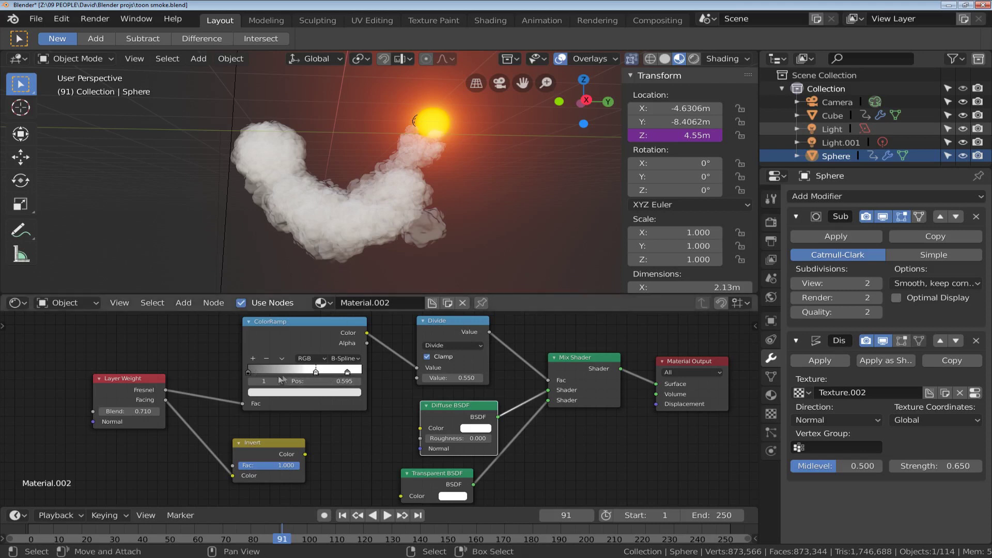
scroll(413, 207, "up", 4)
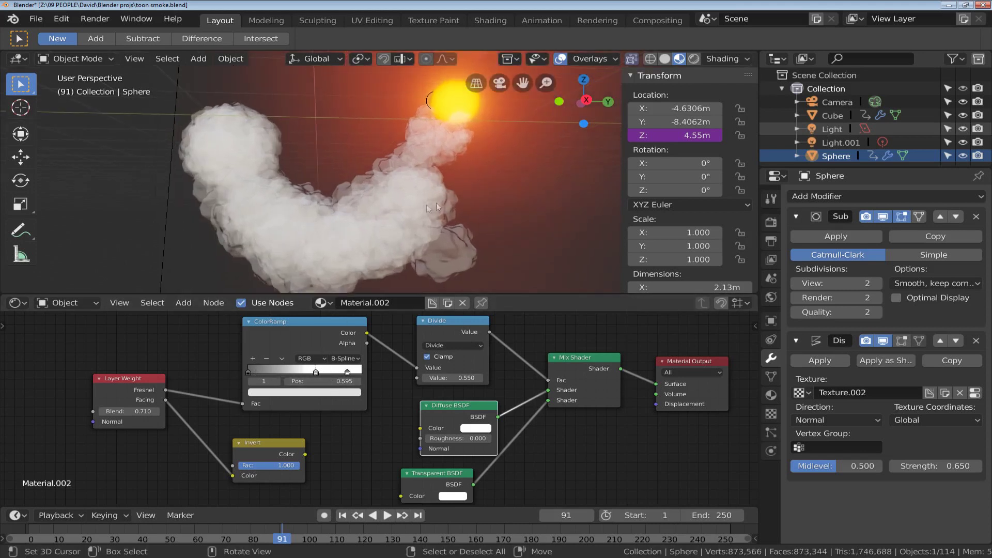
left_click_drag(459, 379, 460, 379)
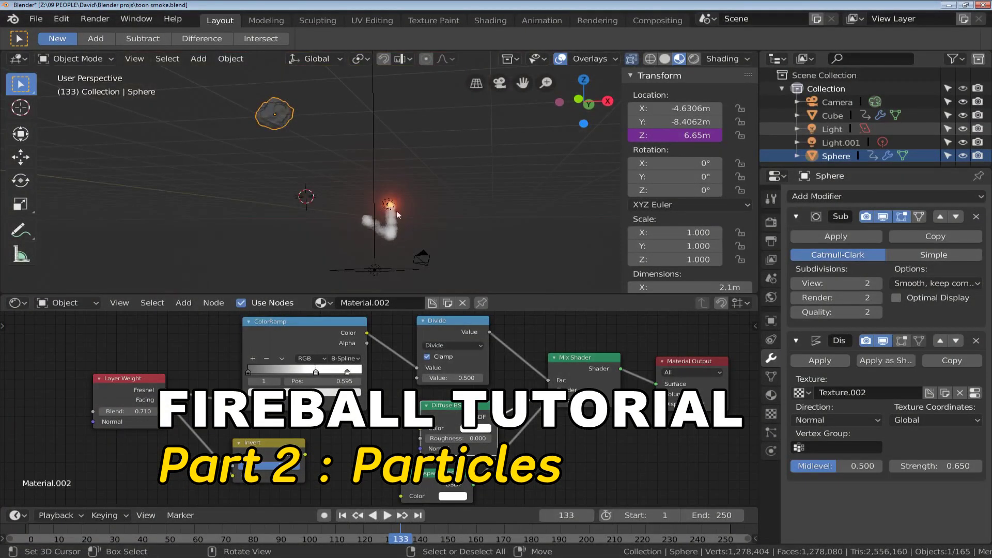
Select the Cube emitter and show its Emission settings (300 particles, frames 1–250, lifetime 300)
left_click(393, 209)
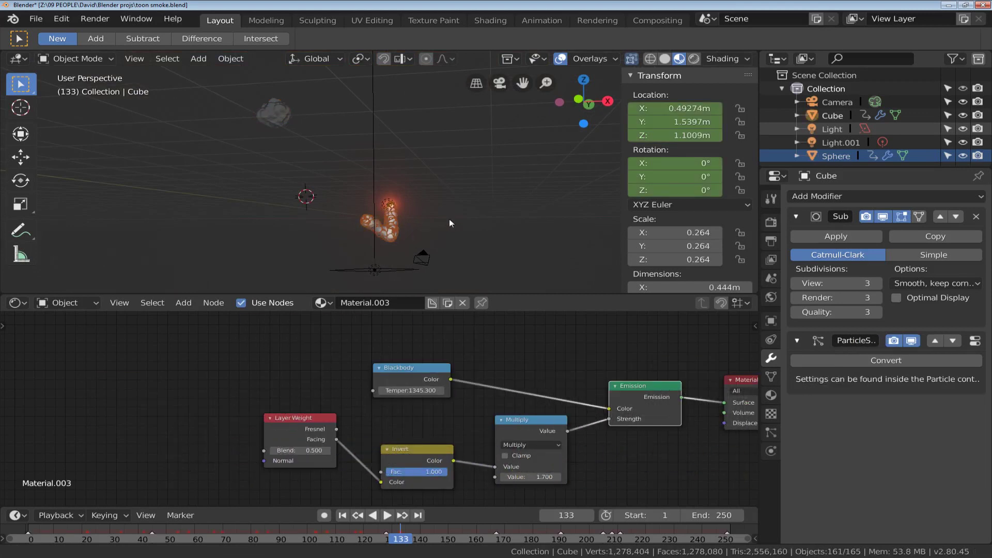
middle_click_drag(448, 219, 540, 179)
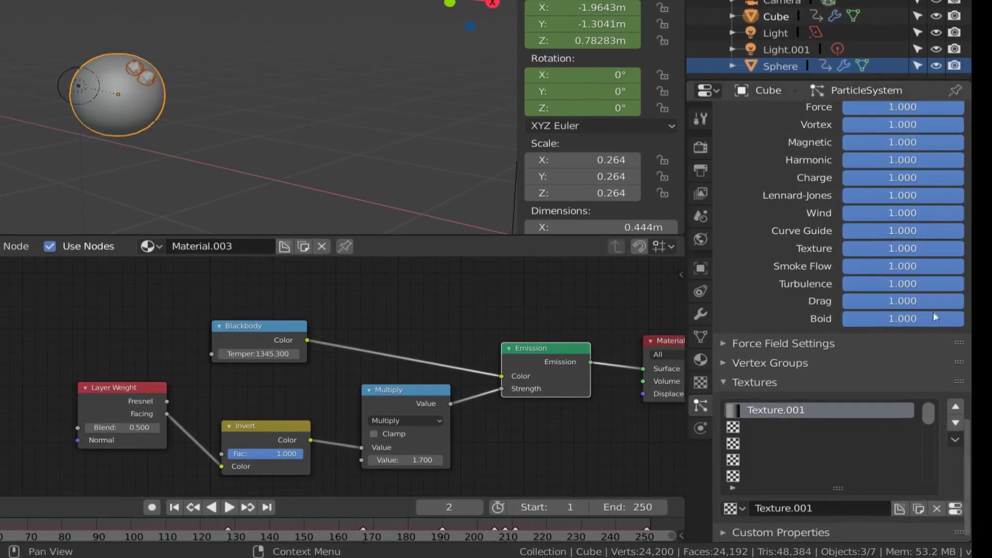
left_click_drag(967, 461, 967, 145)
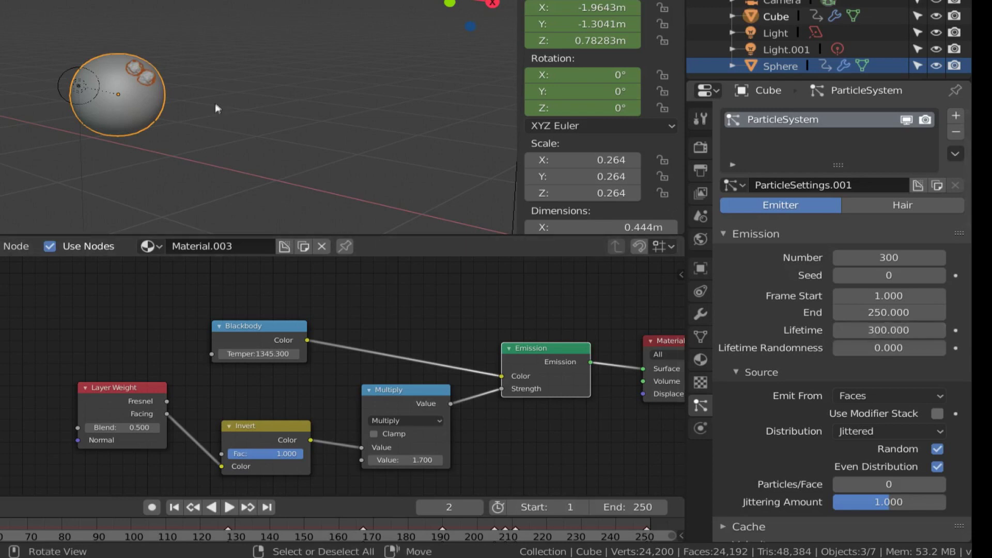
Play and scrub the particle smoke trail animation past frame 250
middle_click_drag(277, 114, 181, 71)
key("space")
key("space")
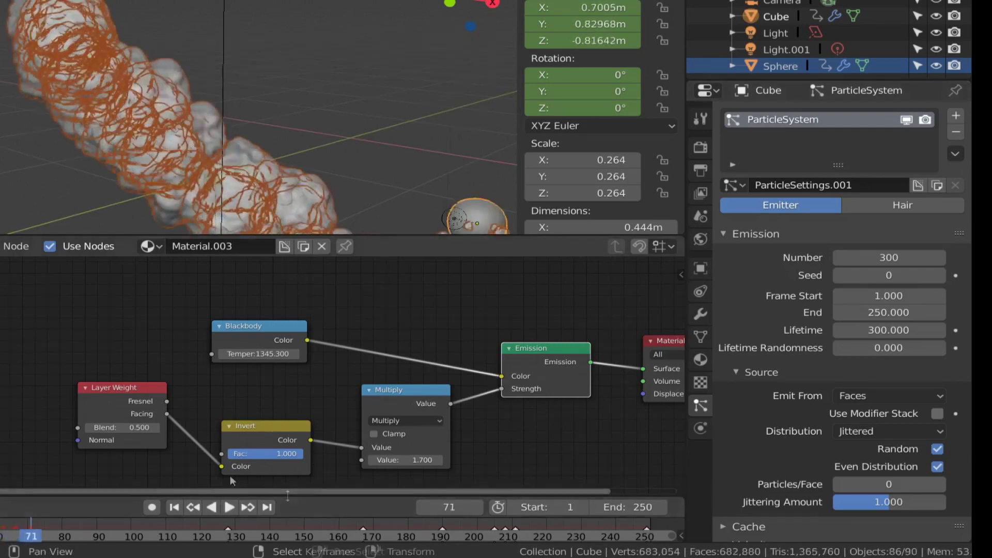
scroll(333, 519, "down", 5)
left_click(334, 523)
key("space")
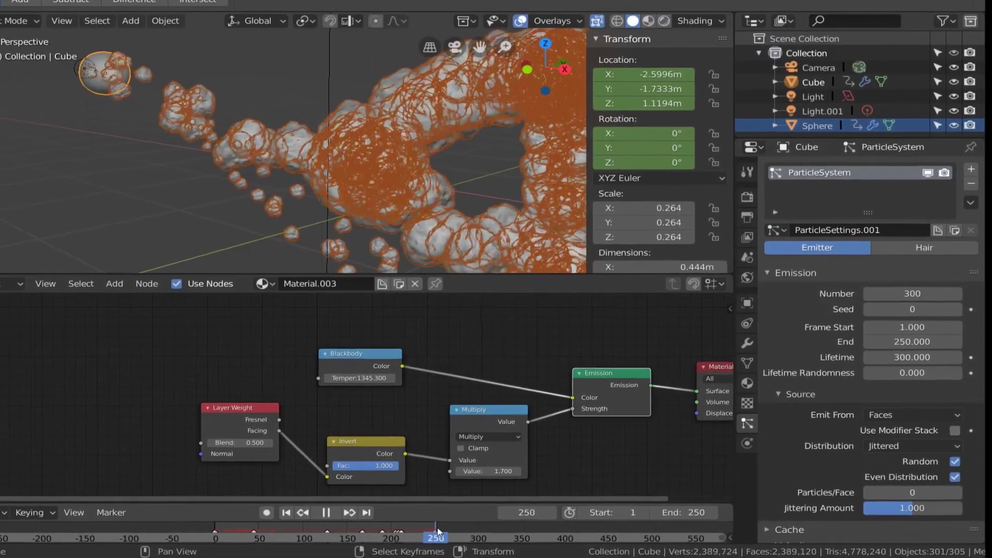
left_click_drag(436, 532, 630, 533)
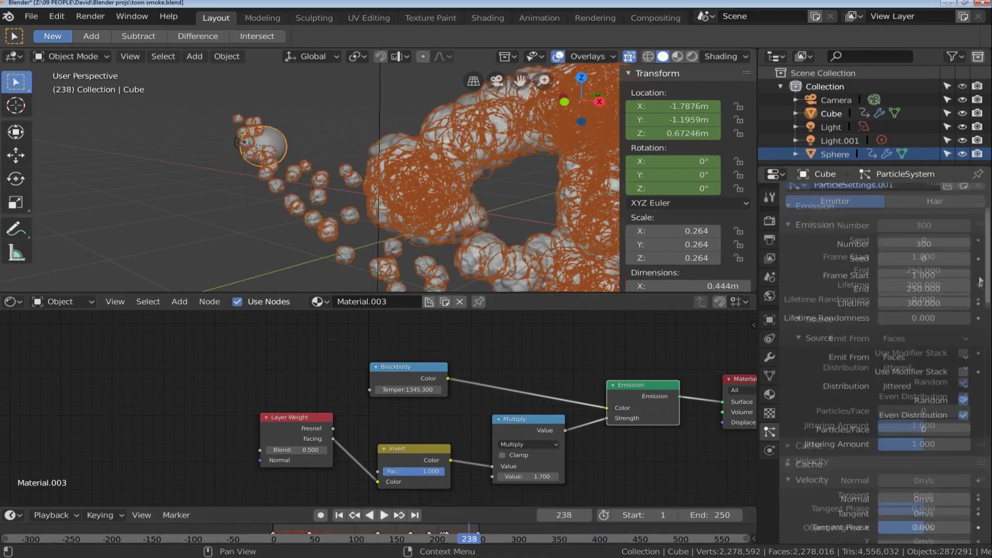
Scroll Particle Properties down to the Textures panel listing Texture.001
scroll(976, 371, "down", 10)
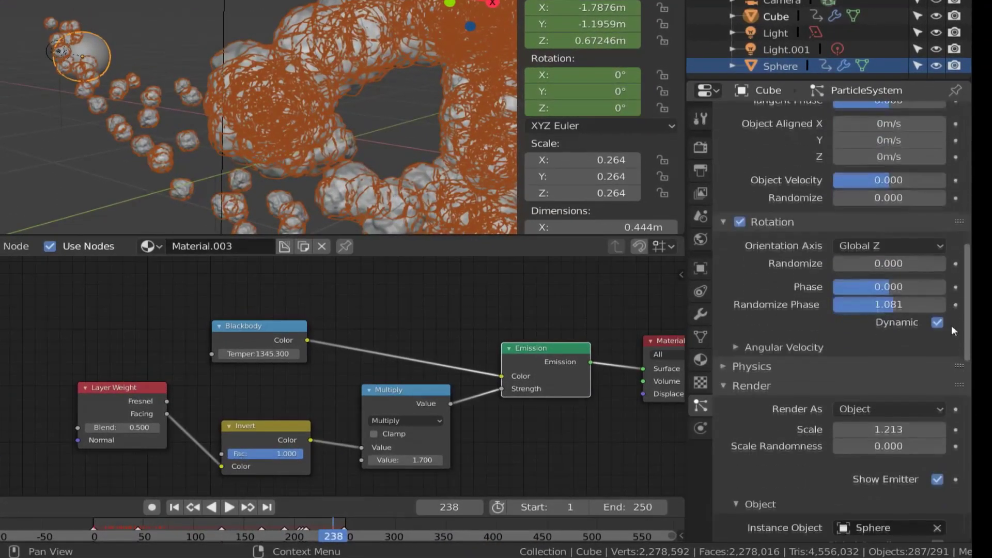
scroll(951, 324, "down", 15)
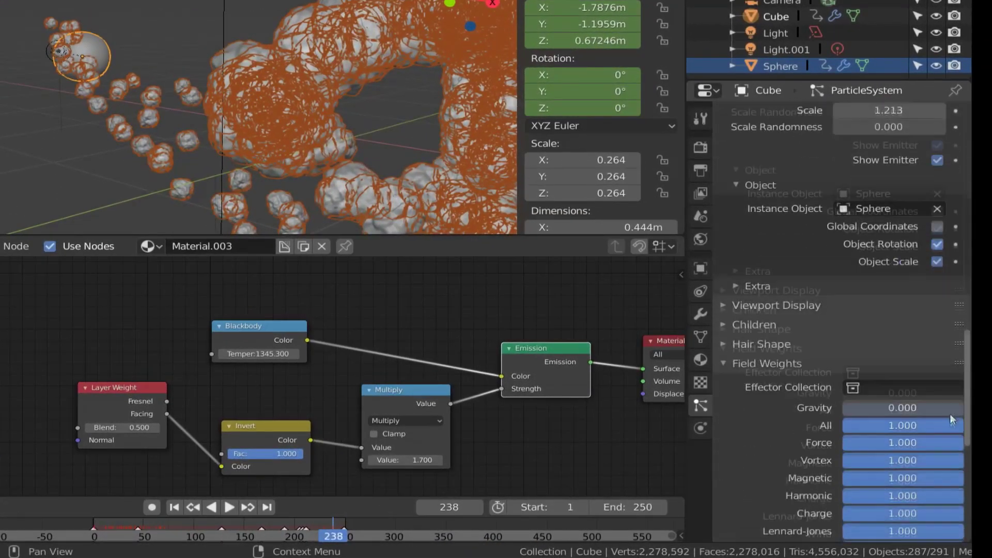
scroll(946, 452, "down", 8)
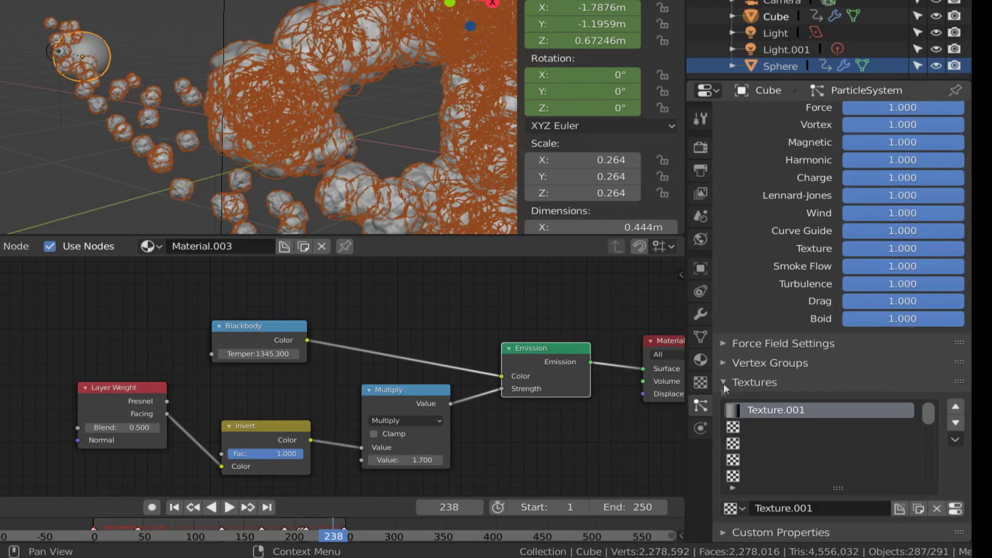
Open Texture.001's settings and review its Blend type and progression options
left_click(955, 509)
scroll(874, 233, "up", 1)
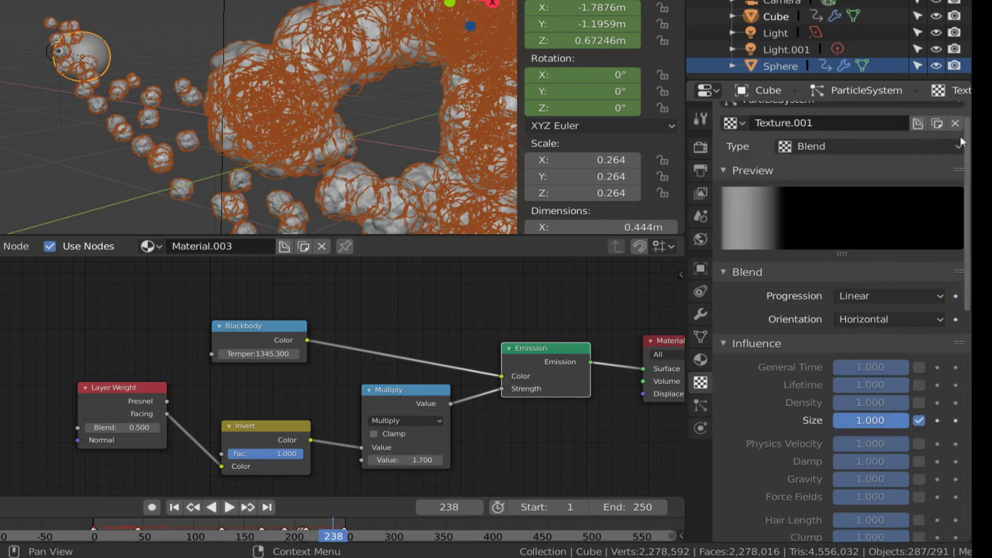
scroll(967, 137, "up", 1)
scroll(968, 136, "up", 1)
left_click(836, 163)
key("Escape")
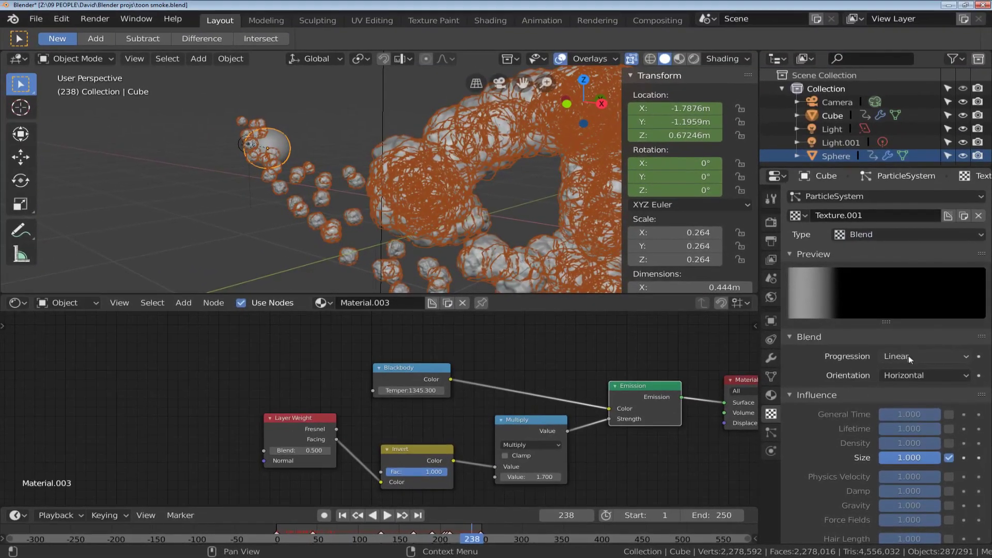
left_click(901, 342)
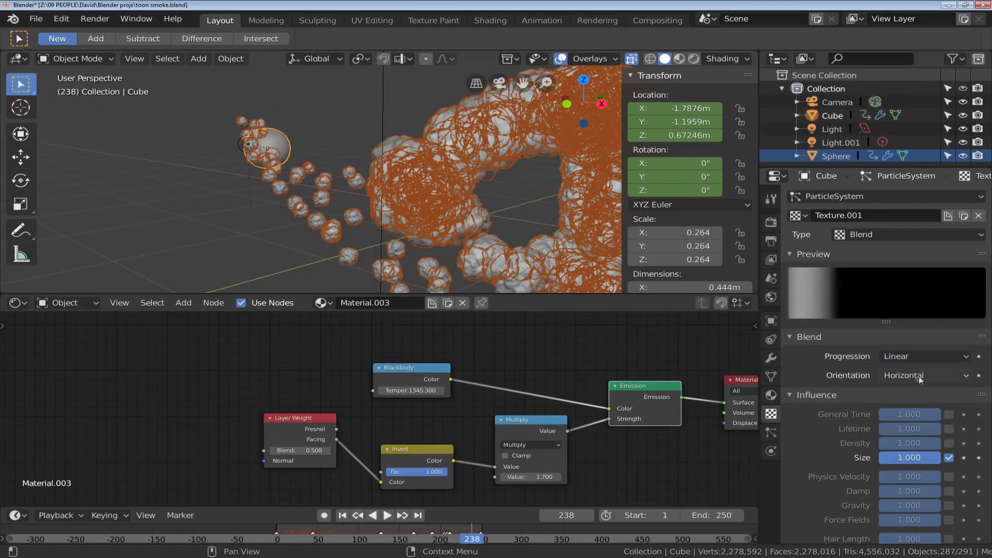
Set the Blend orientation to Vertical and replay the smoke trail from frame 1
left_click(911, 378)
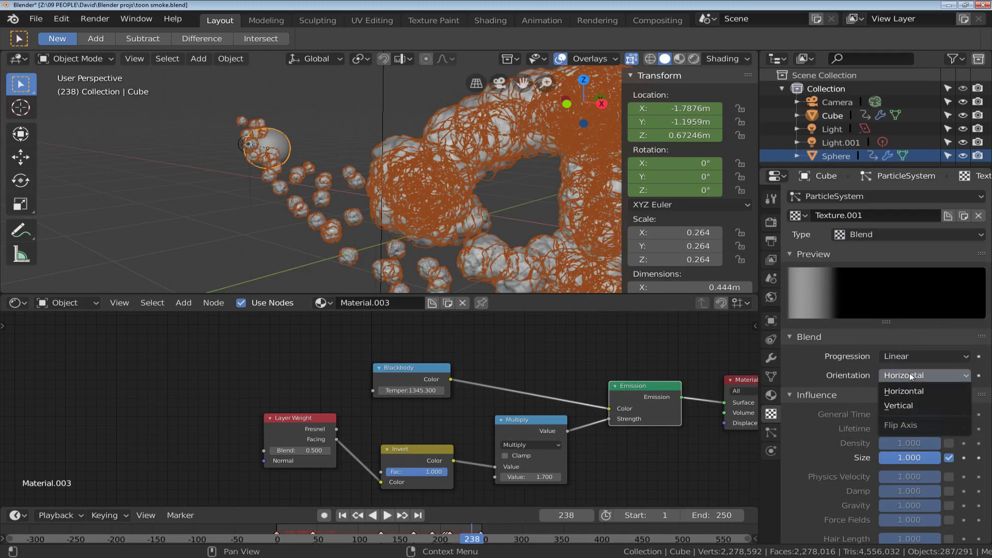
left_click(907, 406)
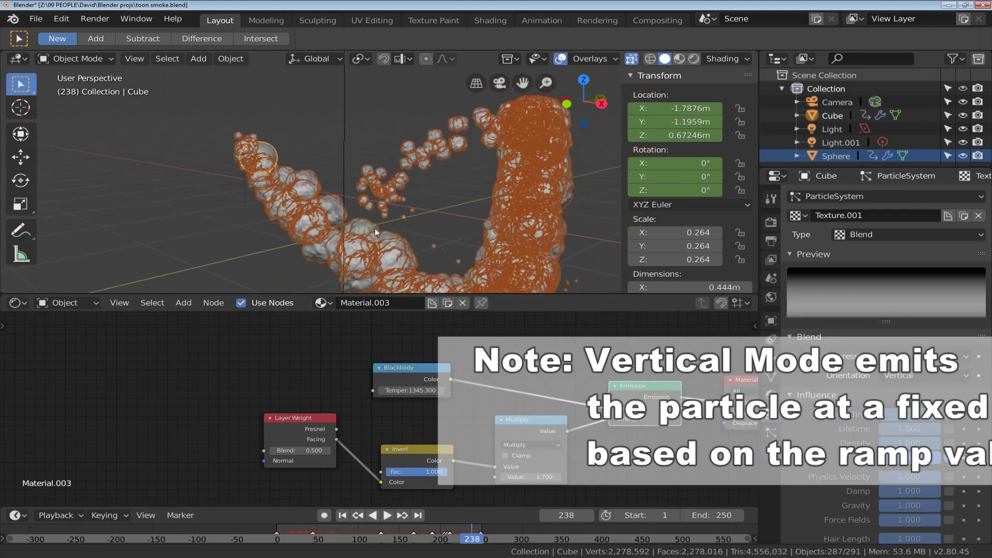
key("shift+Left")
key("space")
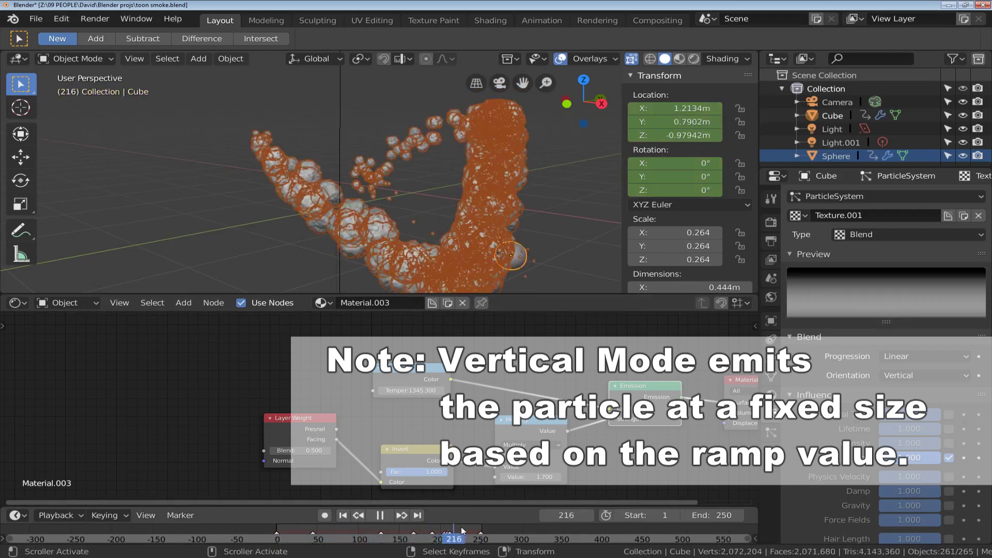
key("space")
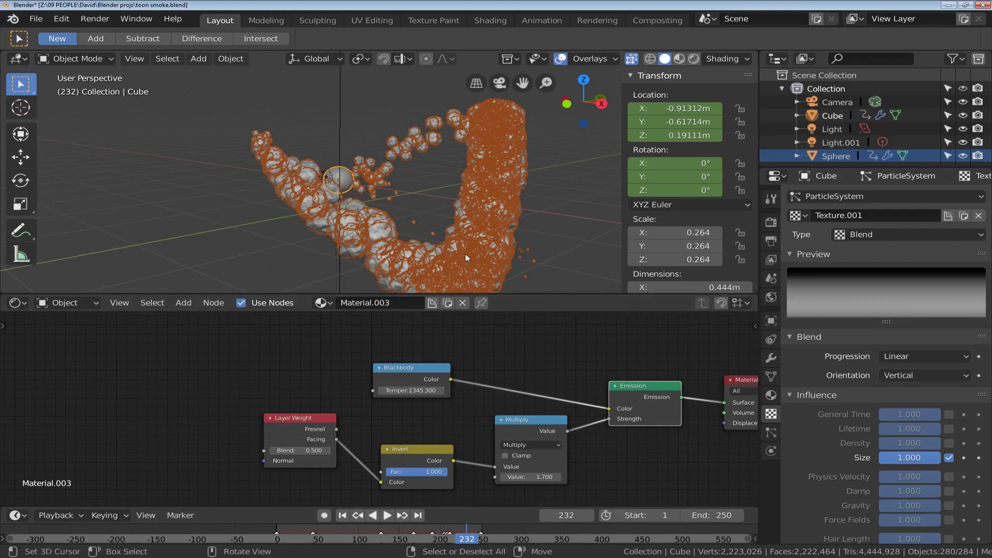
Play the smoke trail to frame 207 and test the Size influence, restoring it to 1.000
left_click(279, 532)
key("space")
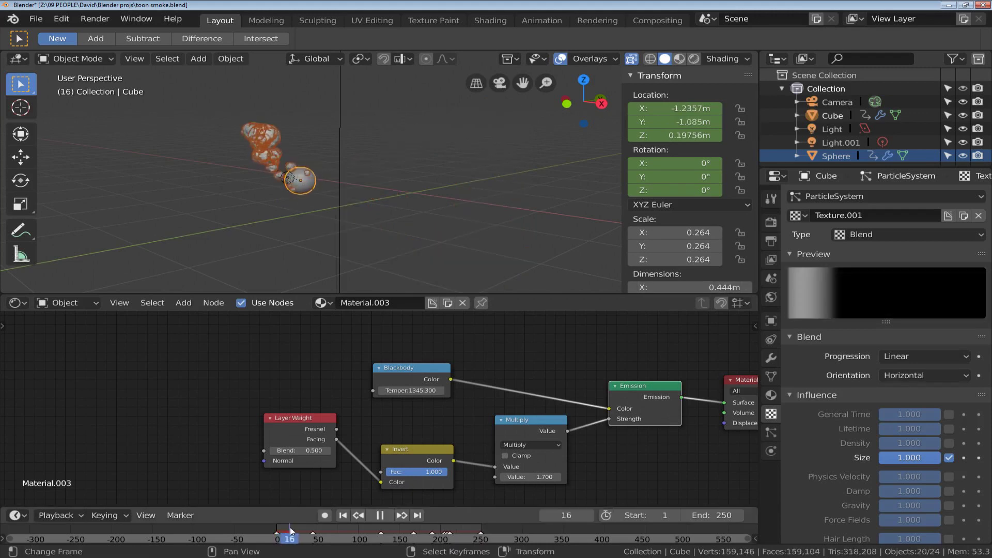
left_click_drag(291, 531, 398, 523)
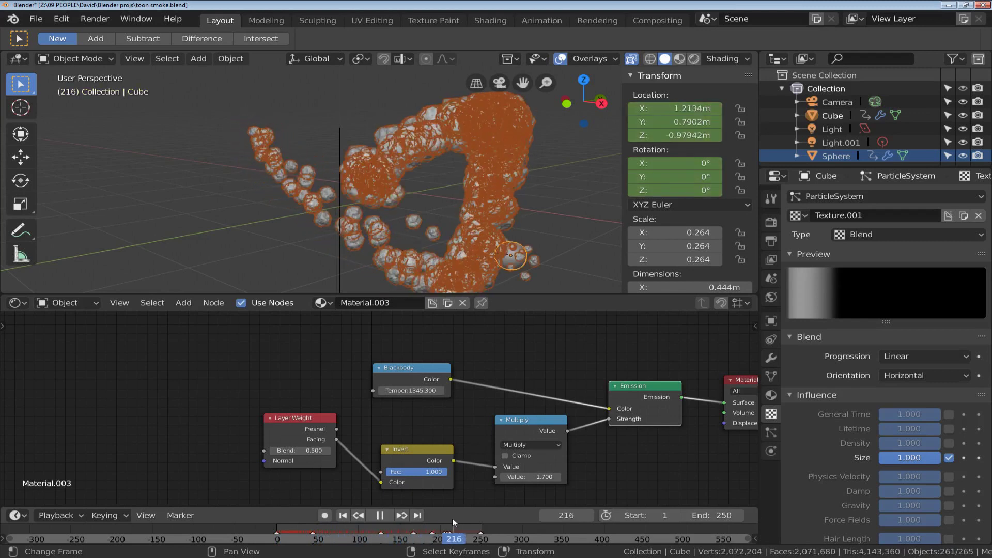
key("Escape")
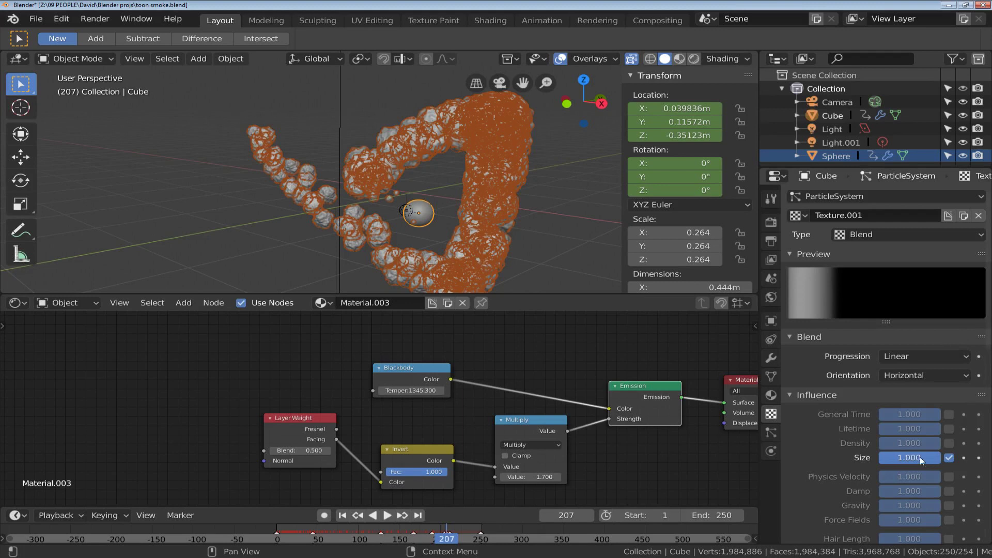
left_click_drag(913, 461, 866, 460)
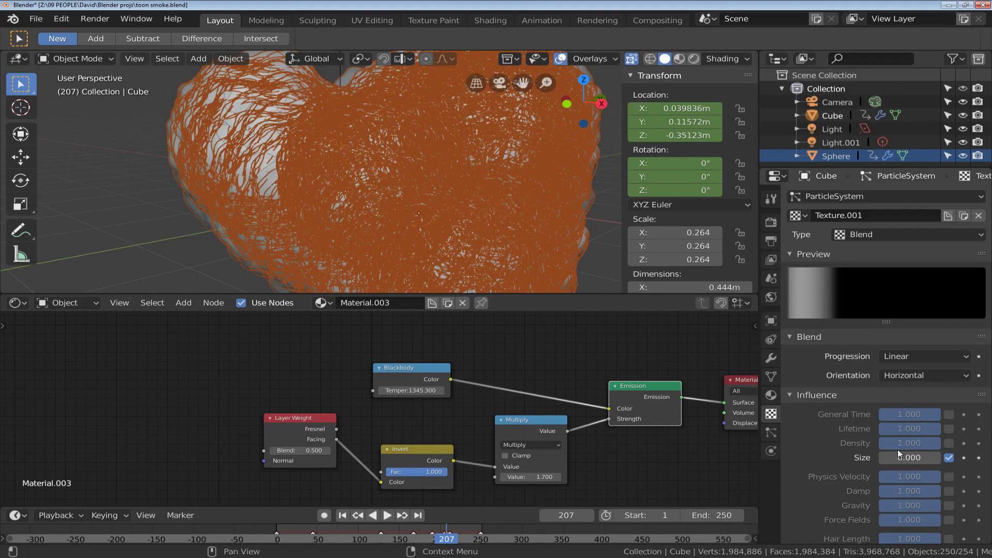
key("BackSpace")
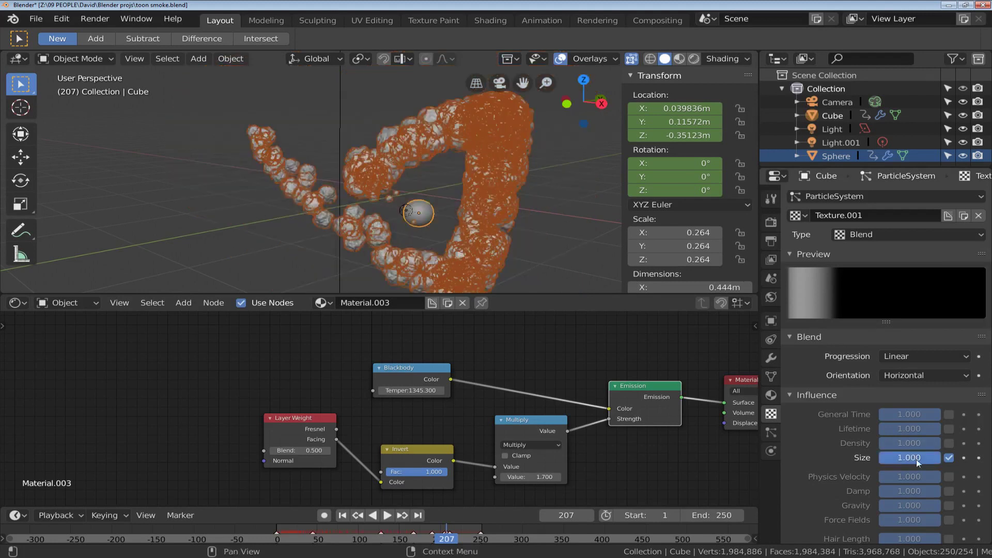
Inspect the texture's Strand / Particle mapping coordinates and B-Spline color ramp interpolation
left_click_drag(989, 348, 981, 542)
left_click(909, 223)
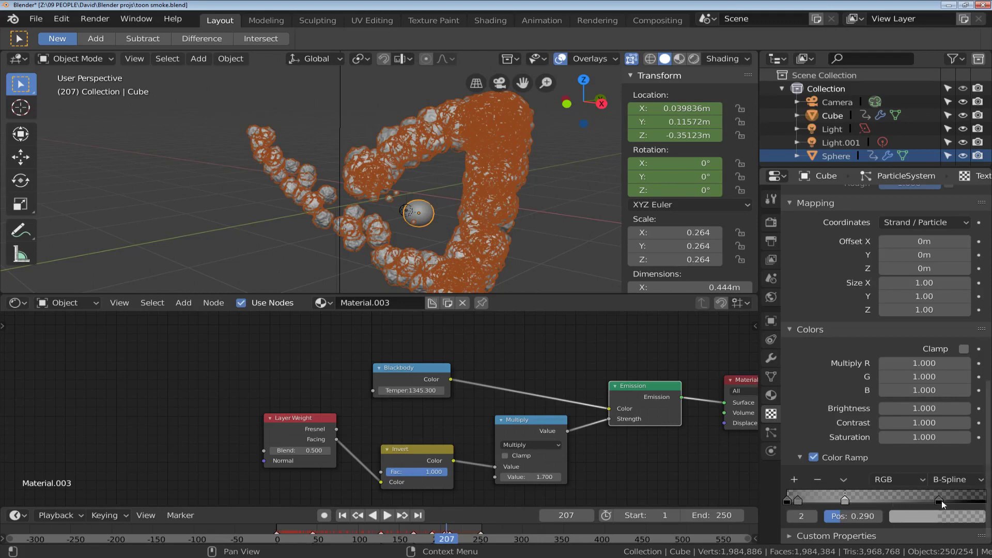
left_click(957, 480)
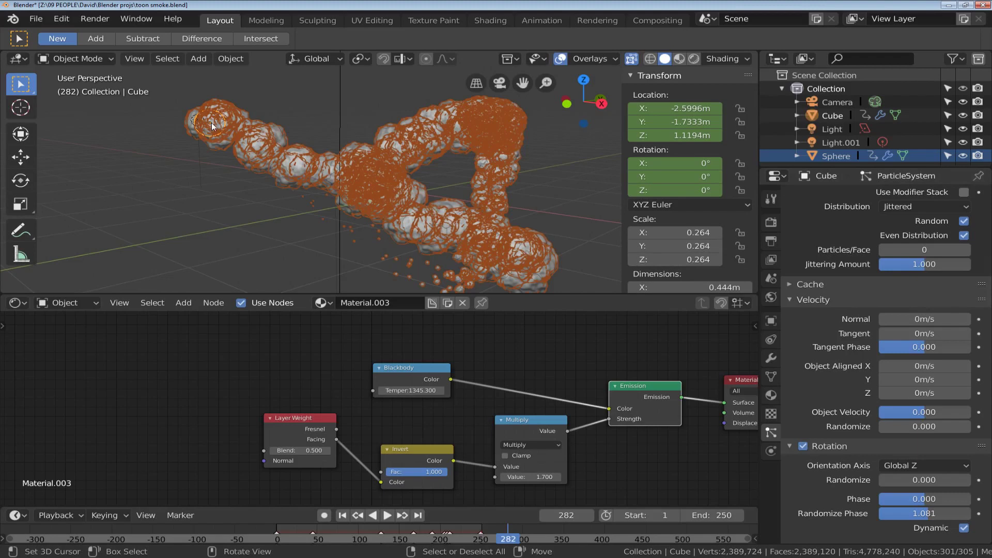
Replay the smoke, stopping at frame 38, and scroll down to Field Weights with Gravity 0.000
key("space")
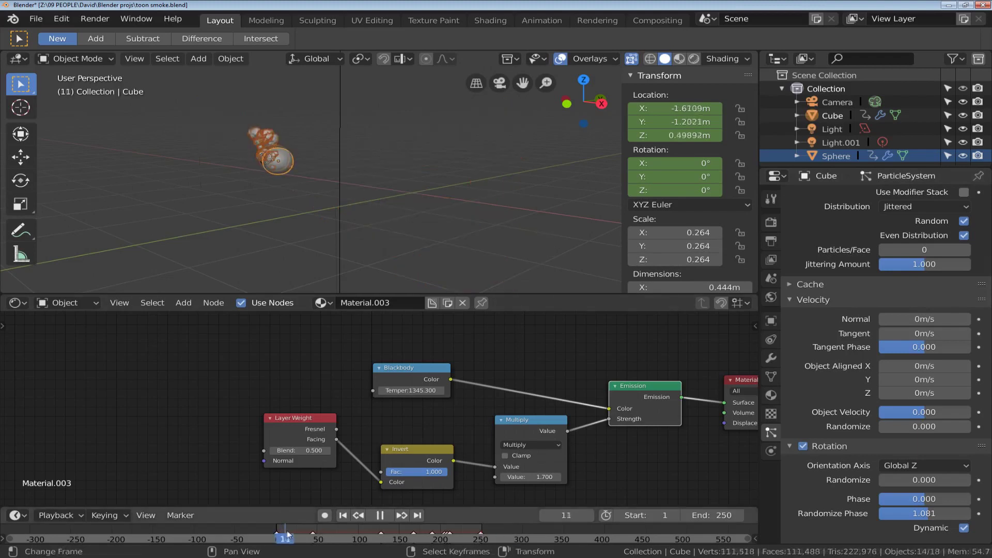
key("space")
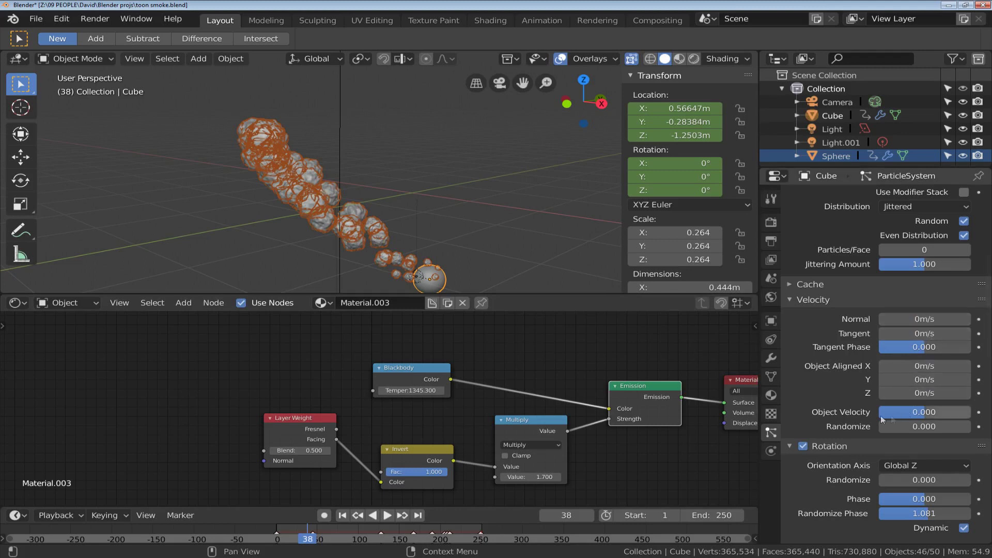
left_click_drag(987, 300, 977, 435)
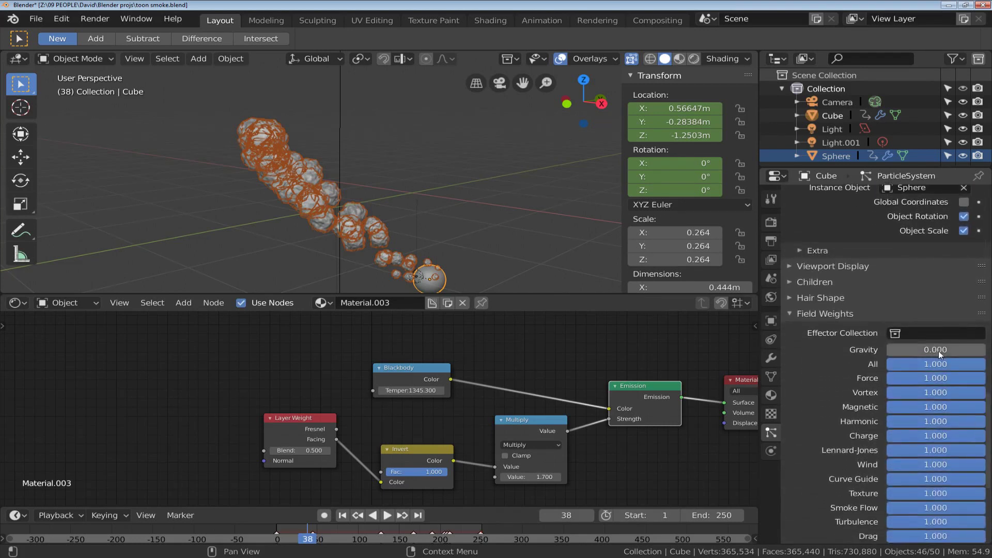
Give the smoke particles a Gravity weight of 0.2 and play to watch the effect
left_click_drag(935, 349, 955, 349)
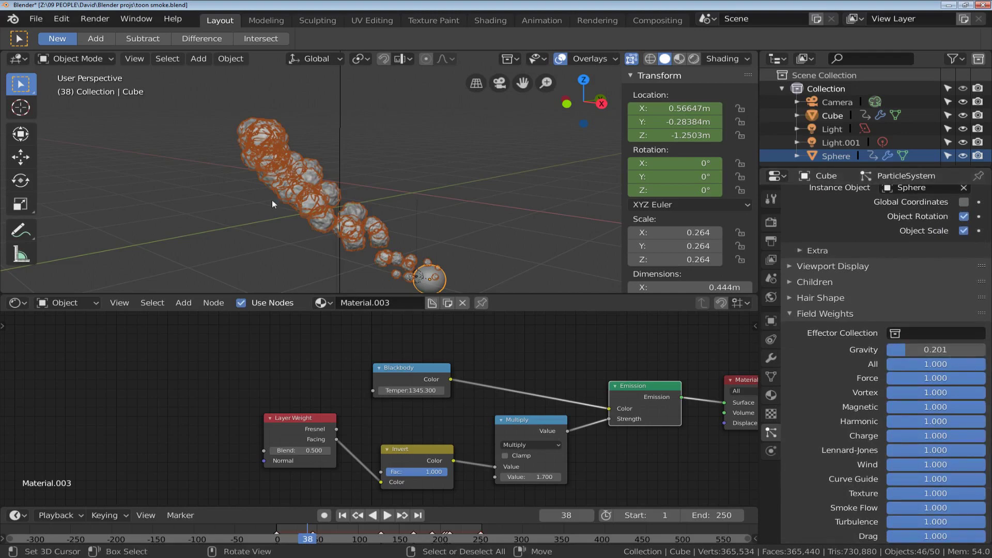
key("space")
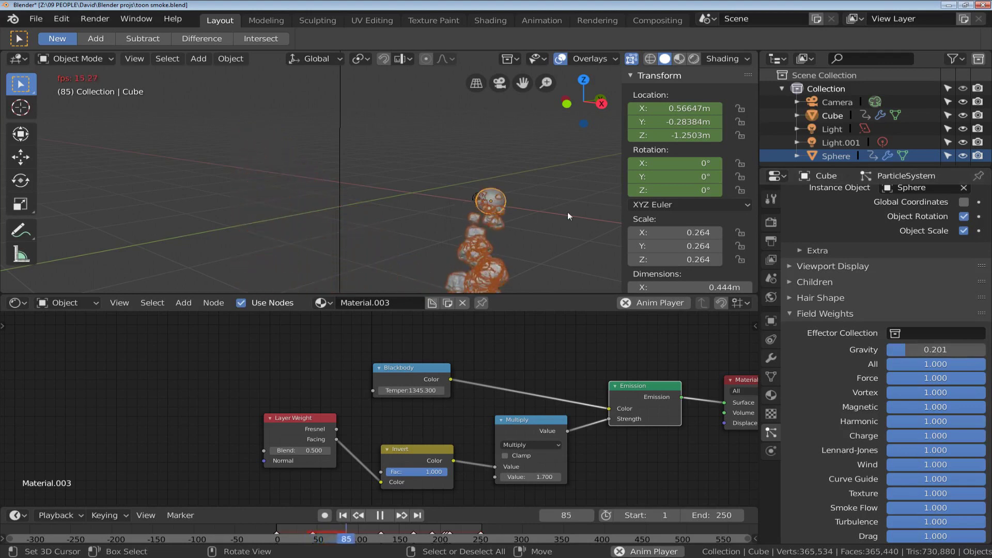
key("space")
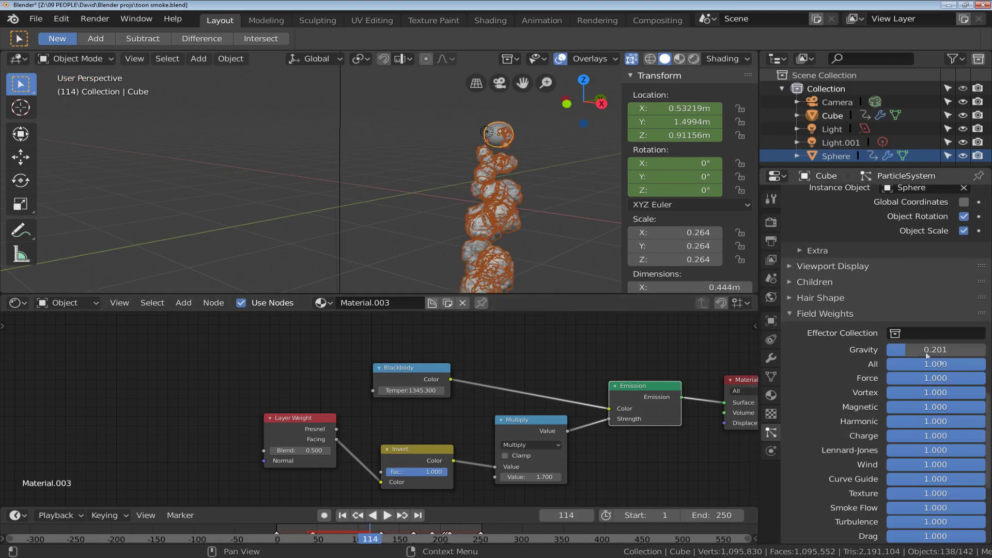
Return Gravity to 0.000, replay the smoke, and rewind to frame 1
left_click_drag(913, 352, 889, 350)
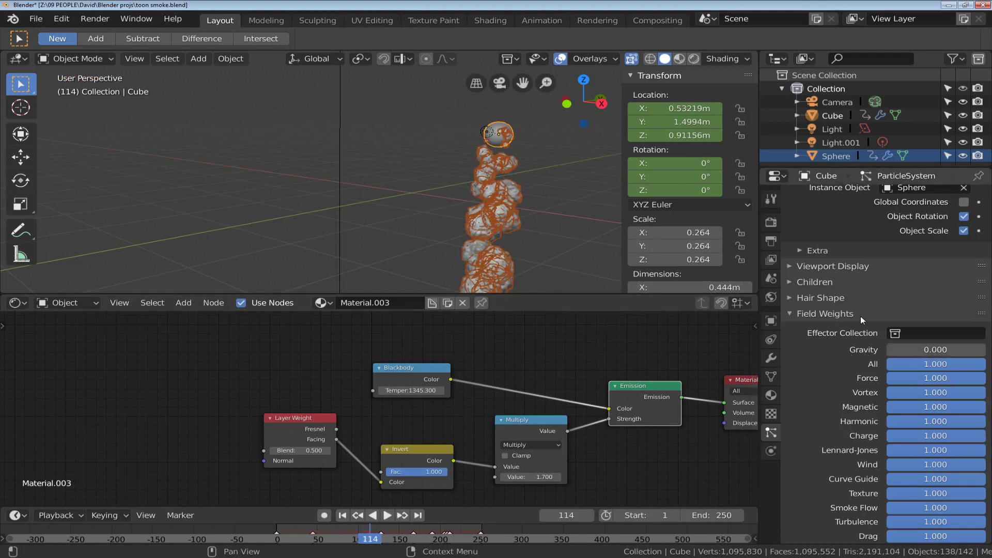
left_click(280, 537)
key("space")
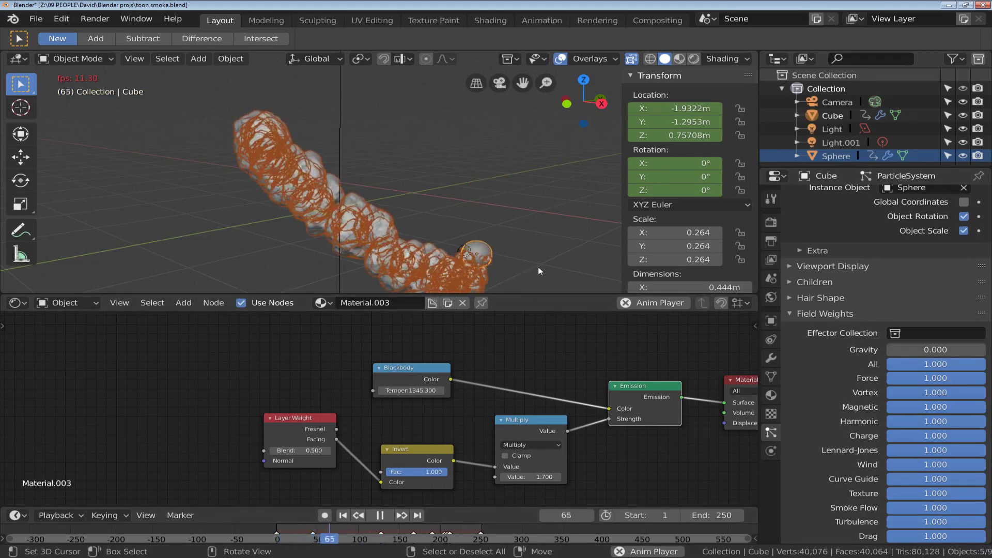
key("space")
scroll(955, 331, "up", 15)
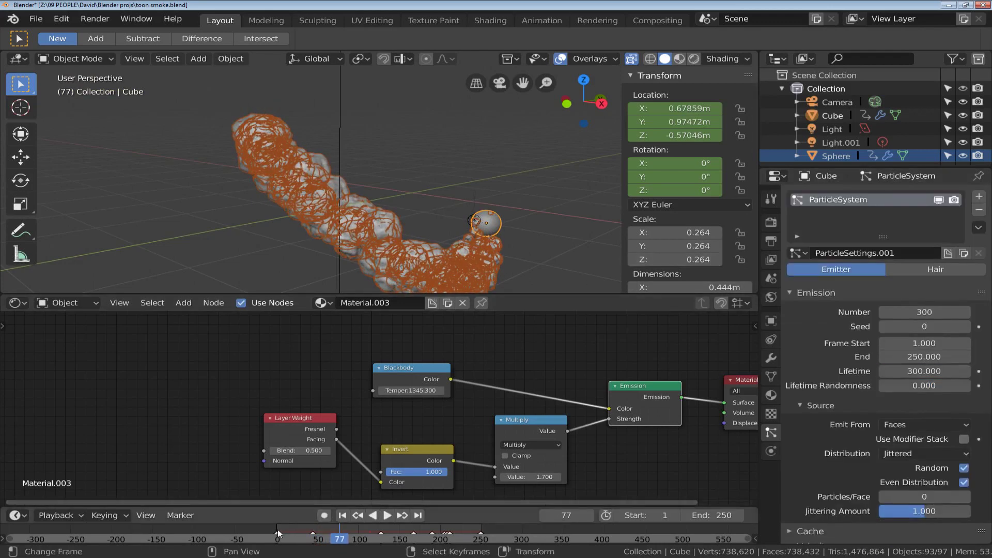
key("shift+Left")
Switch the viewport to Rendered shading to see the glowing fireball
middle_click_drag(293, 164, 362, 196)
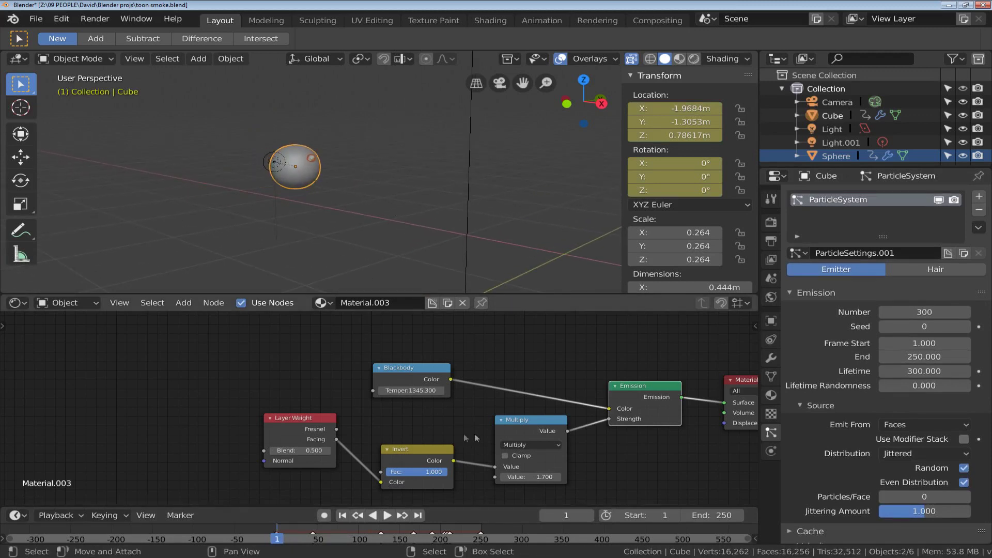
middle_click_drag(475, 438, 359, 413)
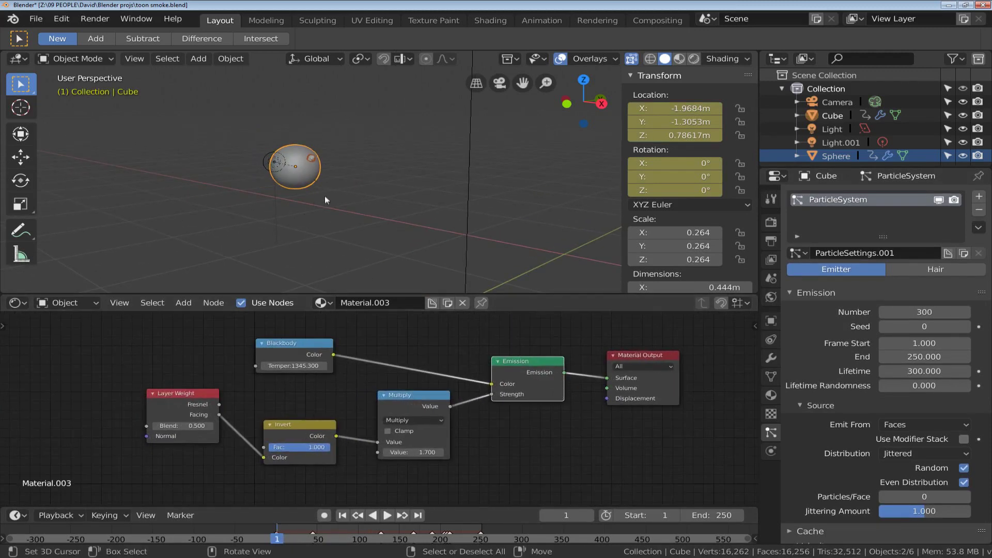
key("z")
key("2")
key("z")
key("6")
key("z")
left_click(330, 114)
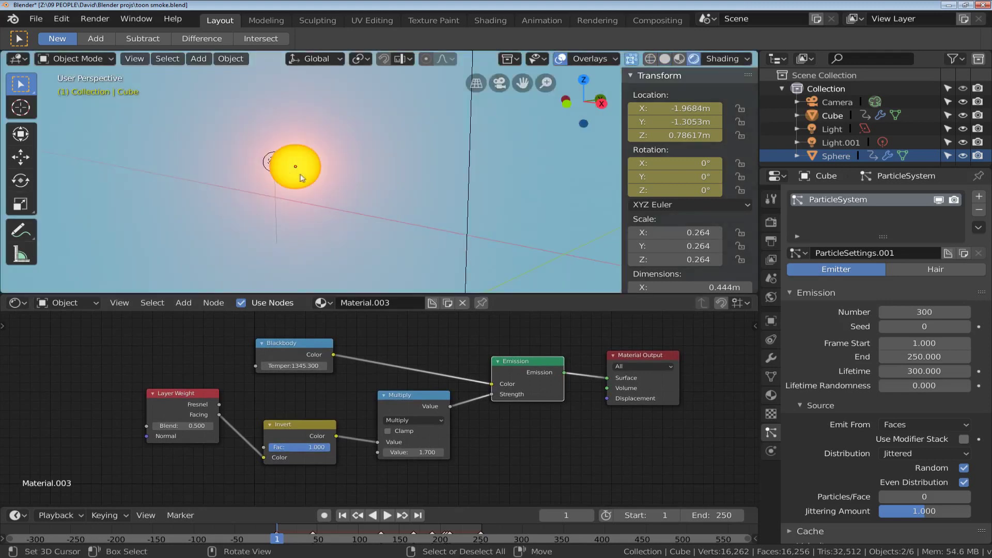
Rearrange the Blackbody, Multiply, Invert and Layer Weight nodes in the Shader Editor
left_click_drag(296, 344, 313, 335)
scroll(316, 358, "up", 2)
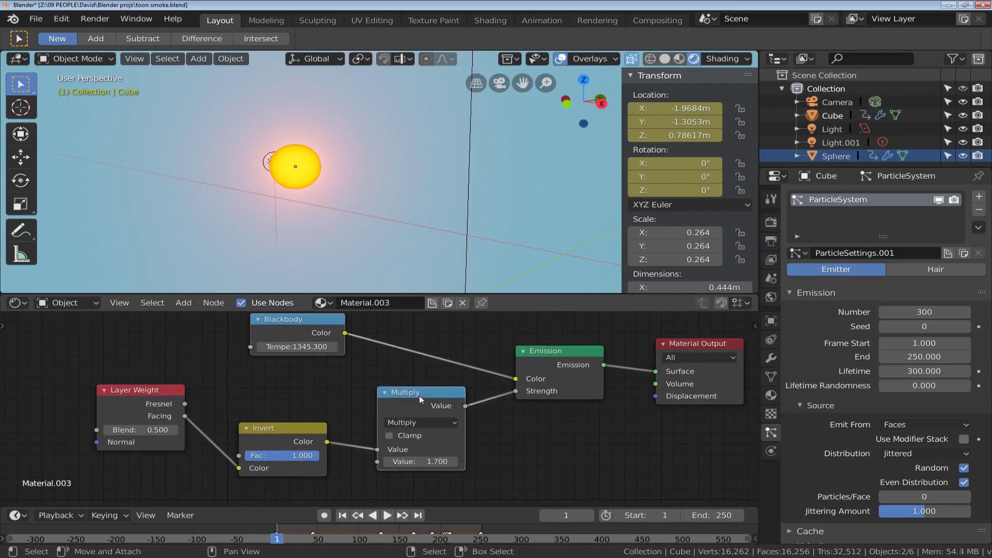
left_click_drag(421, 398, 423, 394)
left_click_drag(293, 431, 301, 426)
mouse_move(144, 389)
left_mouse_down()
mouse_move(160, 390)
mouse_move(148, 388)
left_mouse_up()
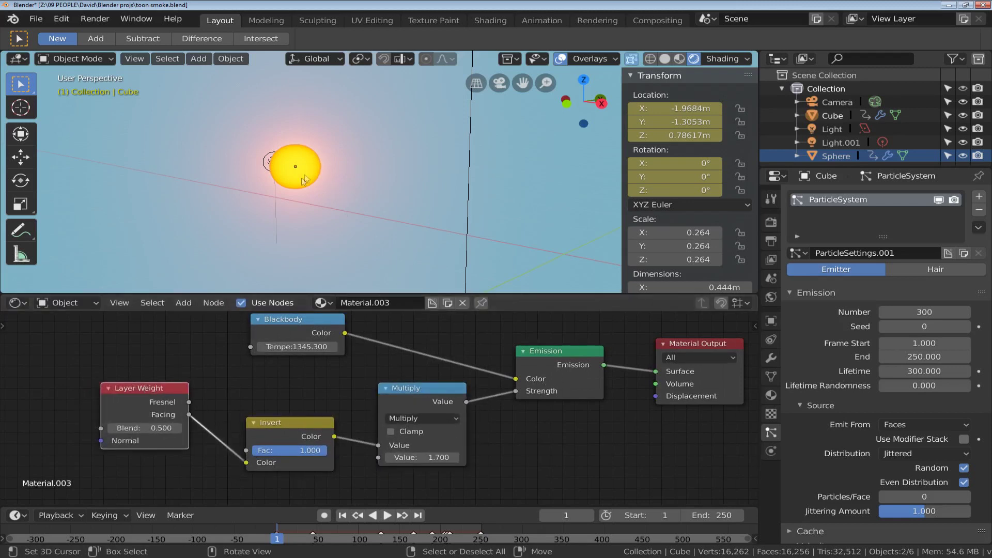
left_click(310, 324)
Relink Multiply to Emission Strength, lower the Invert factor, and raise Multiply to 1.700
left_click_drag(522, 394, 512, 429)
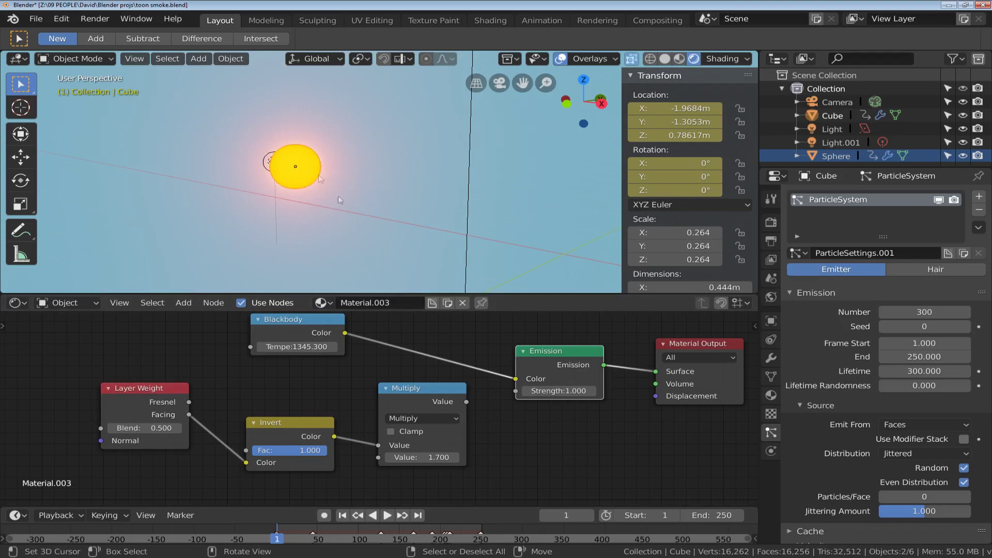
left_click_drag(466, 402, 518, 391)
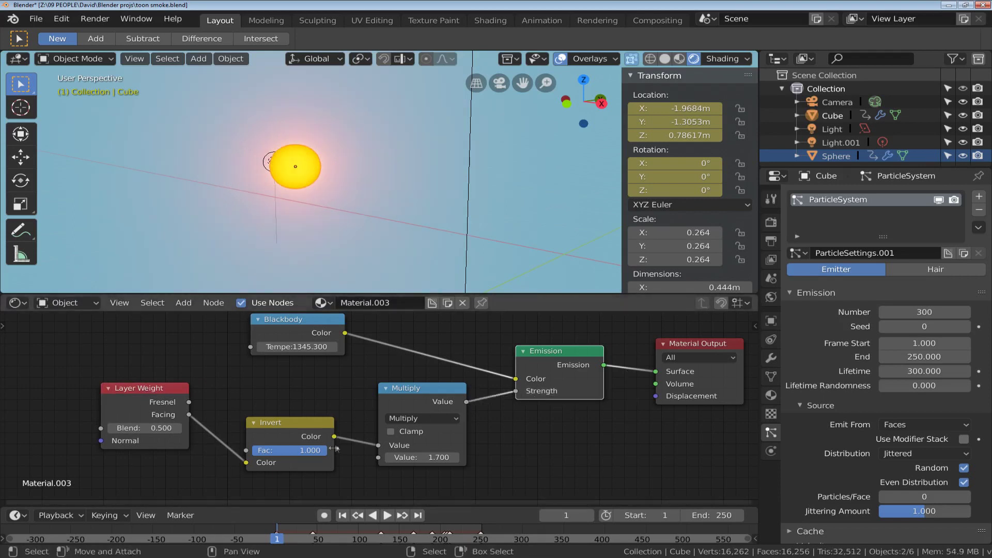
left_click_drag(274, 452, 343, 455)
mouse_move(429, 457)
left_mouse_down()
mouse_move(408, 457)
mouse_move(513, 452)
mouse_move(439, 454)
left_mouse_up()
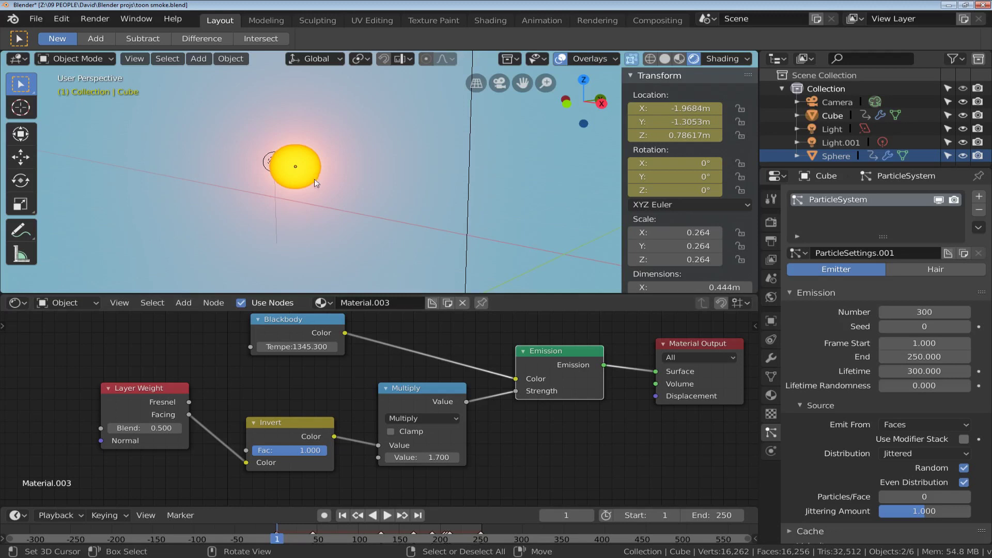
Select the Light.001 lamp beside the fireball and play the animation to frame 30
mouse_move(298, 184)
middle_mouse_down()
mouse_move(345, 186)
mouse_move(323, 181)
middle_mouse_up()
left_click(262, 172)
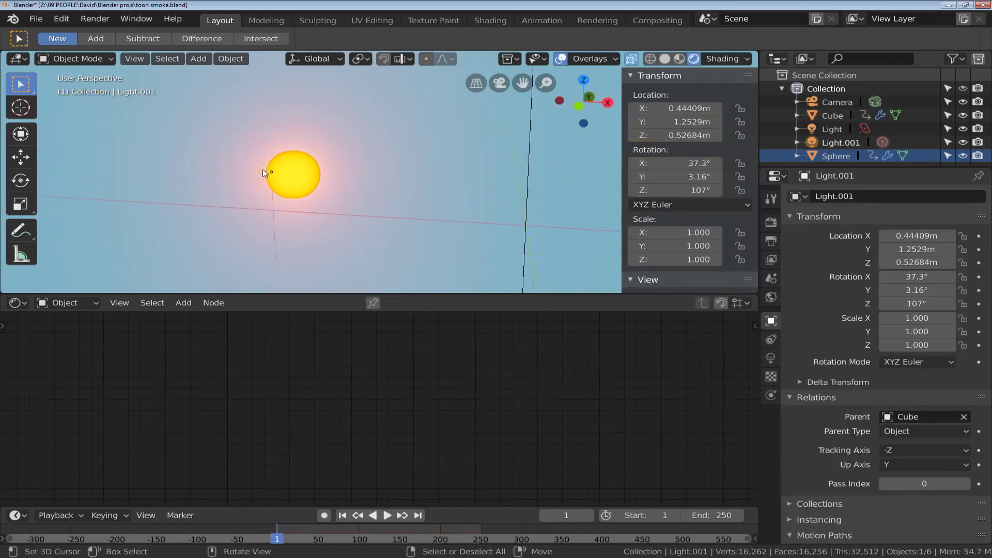
left_click(299, 178)
left_click(291, 174)
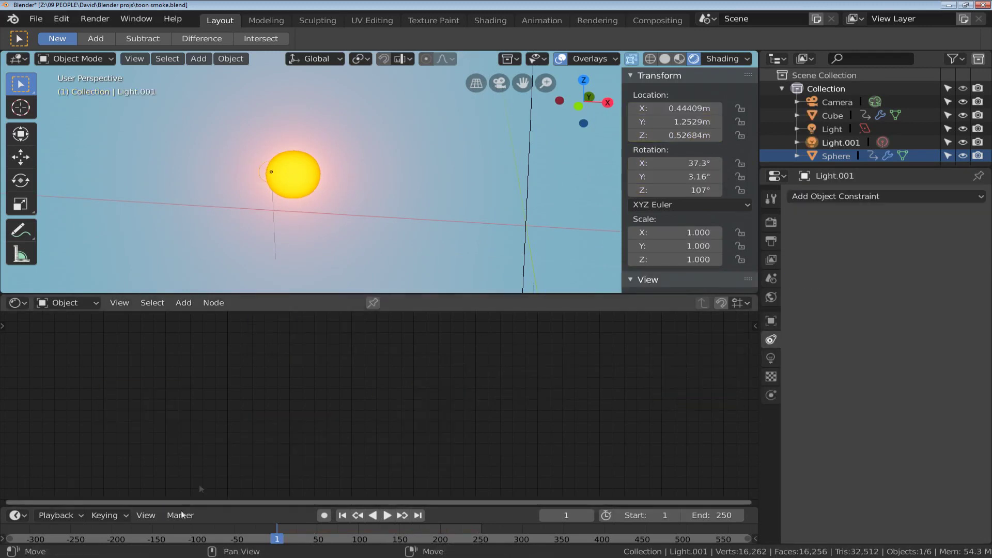
key("space")
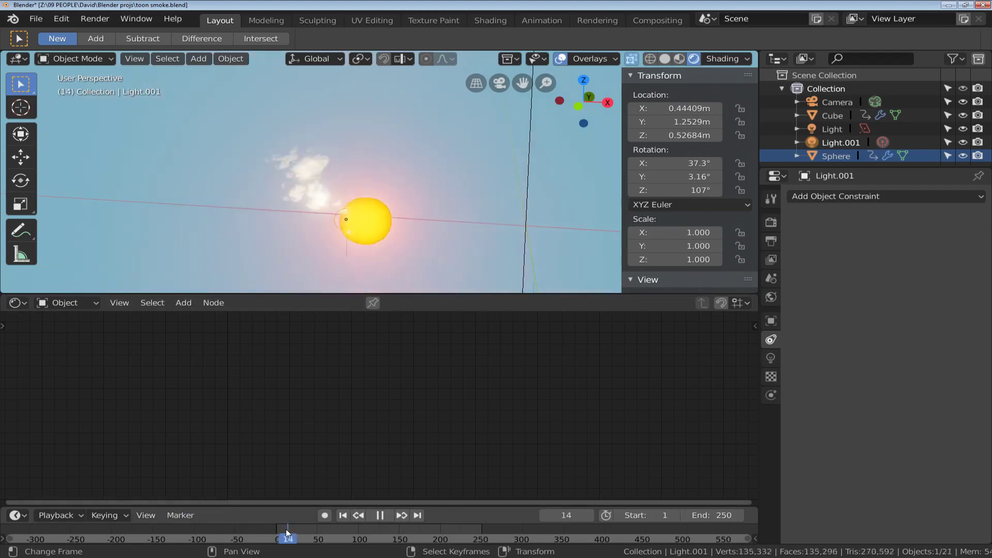
mouse_move(293, 529)
left_mouse_down()
mouse_move(283, 528)
mouse_move(292, 528)
left_mouse_up()
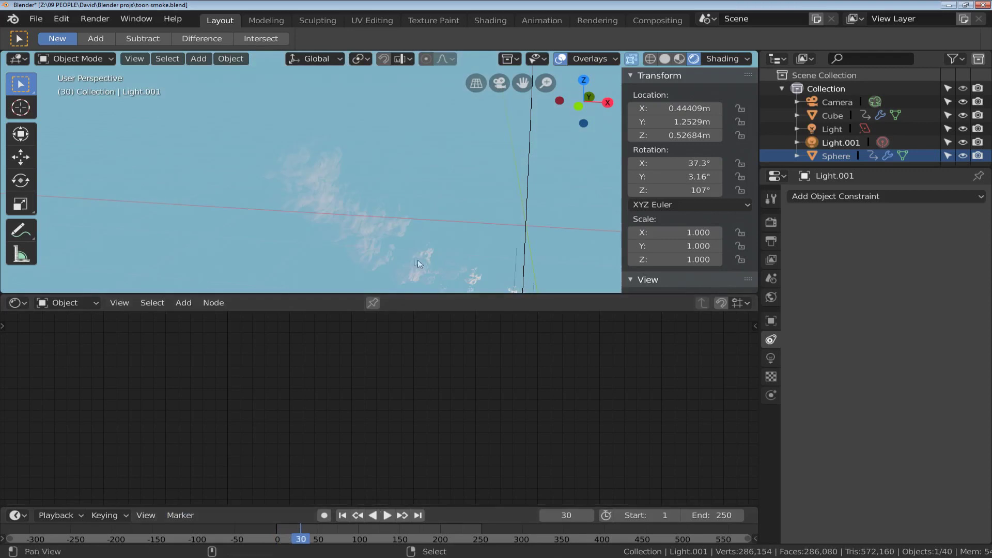
key("space")
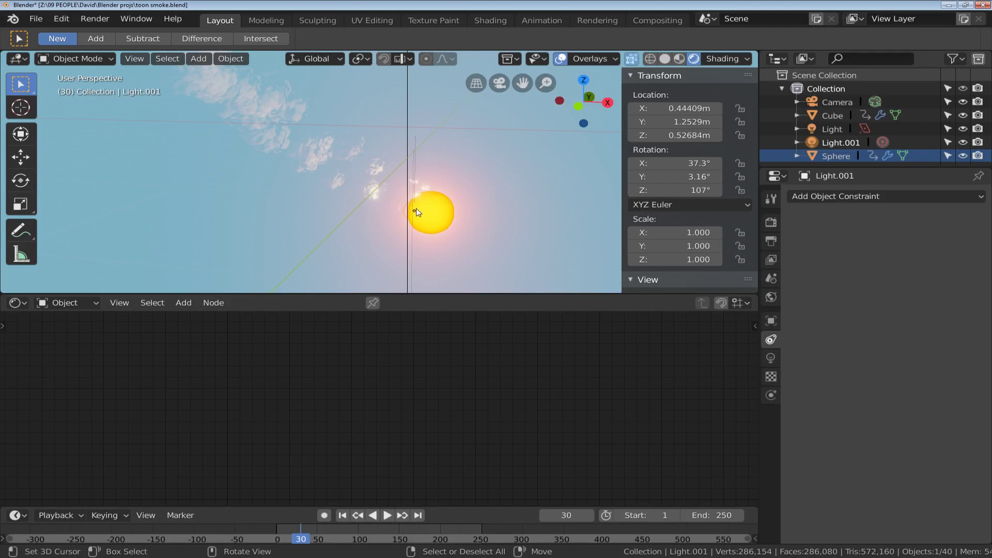
Play from about frame 65 to frame 76 and reframe the view on fireball and smoke
left_click(332, 534)
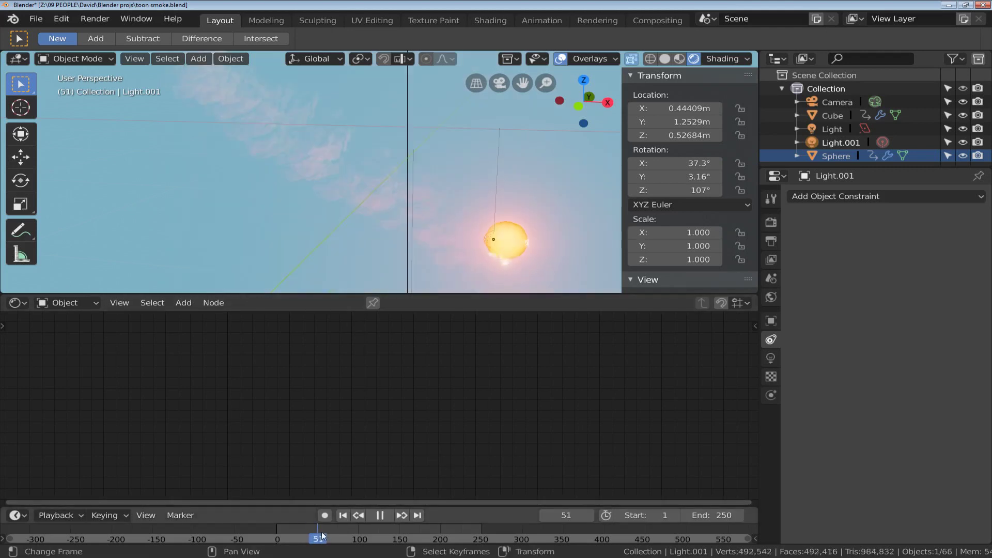
key("space")
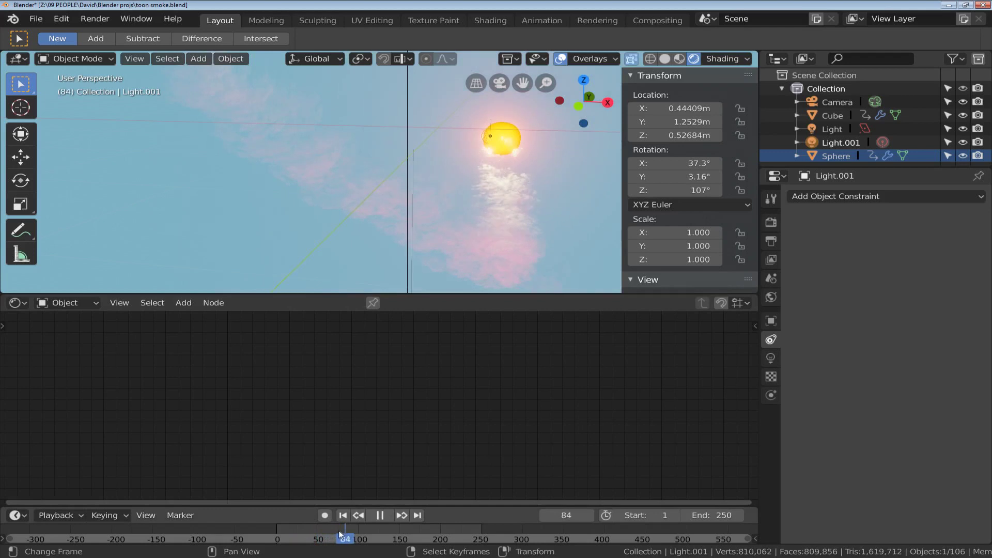
key("space")
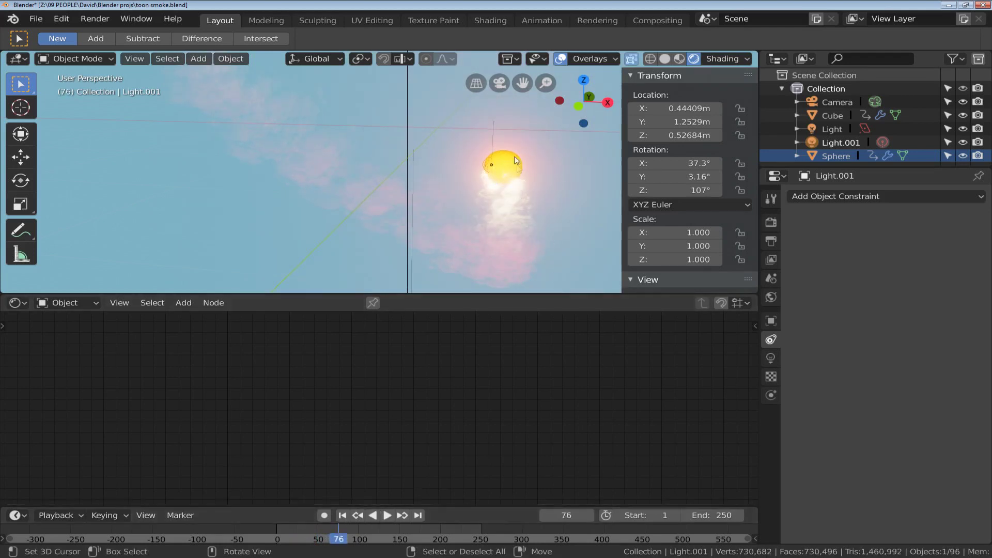
mouse_move(513, 160)
middle_mouse_down()
mouse_move(509, 175)
mouse_move(520, 171)
middle_mouse_up()
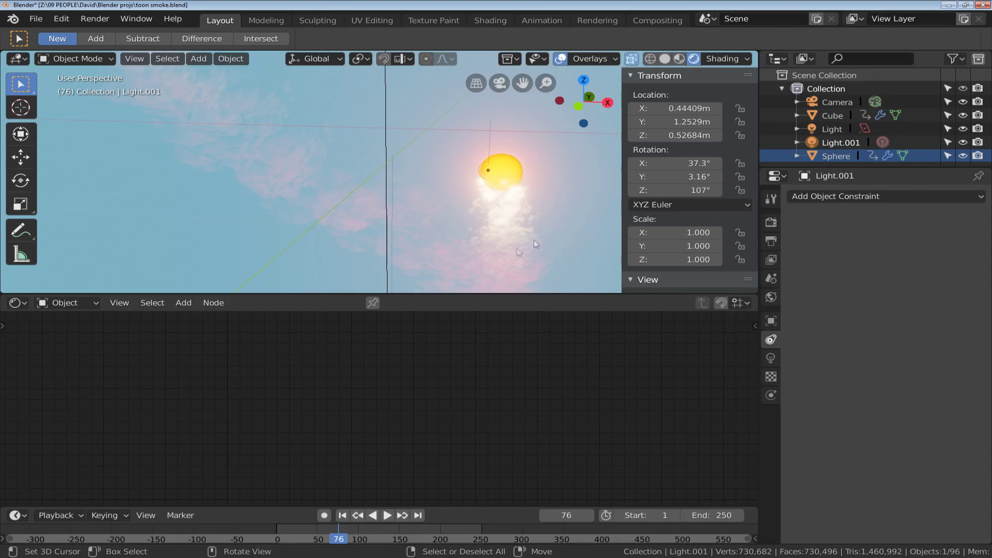
mouse_move(517, 200)
middle_mouse_down()
mouse_move(404, 201)
mouse_move(403, 179)
mouse_move(332, 161)
mouse_move(365, 150)
mouse_move(428, 232)
mouse_move(434, 188)
mouse_move(452, 190)
mouse_move(438, 181)
mouse_move(511, 206)
mouse_move(429, 248)
mouse_move(441, 212)
mouse_move(435, 250)
mouse_move(460, 187)
middle_mouse_up()
In solid shading, review the red area light's Light settings, then select point lamp Light.001 (orange, 30W, 0.1m radius)
key("z")
left_click(617, 195)
left_click(393, 207)
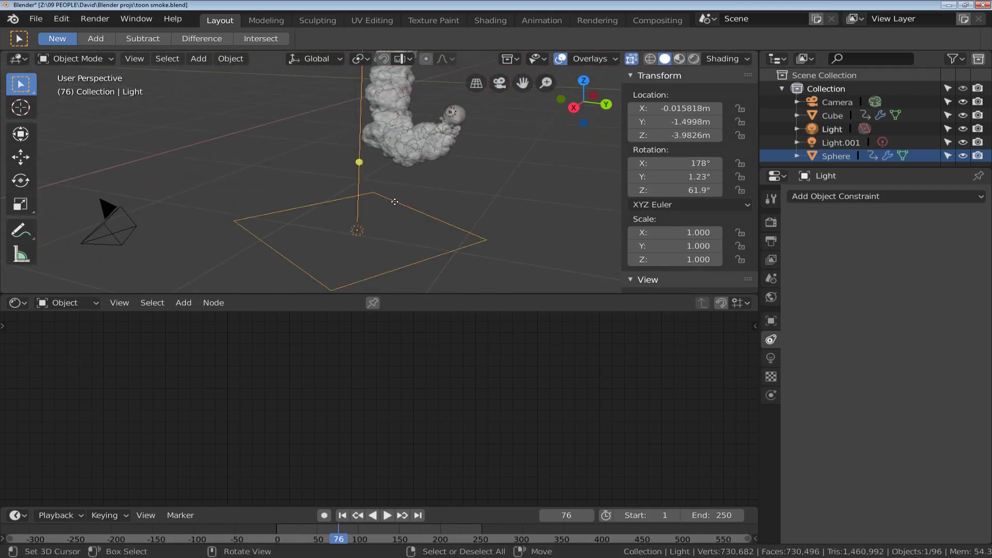
middle_click(420, 202, "alt")
middle_click_drag(435, 208, 447, 187)
middle_click_drag(373, 140, 392, 161)
middle_click_drag(412, 235, 318, 287)
left_click(771, 359)
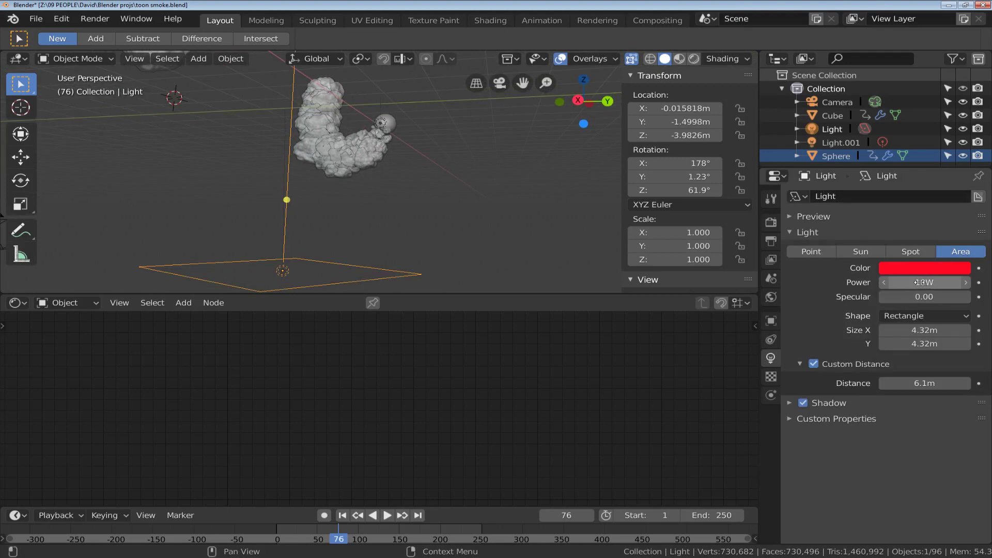
left_click(380, 123)
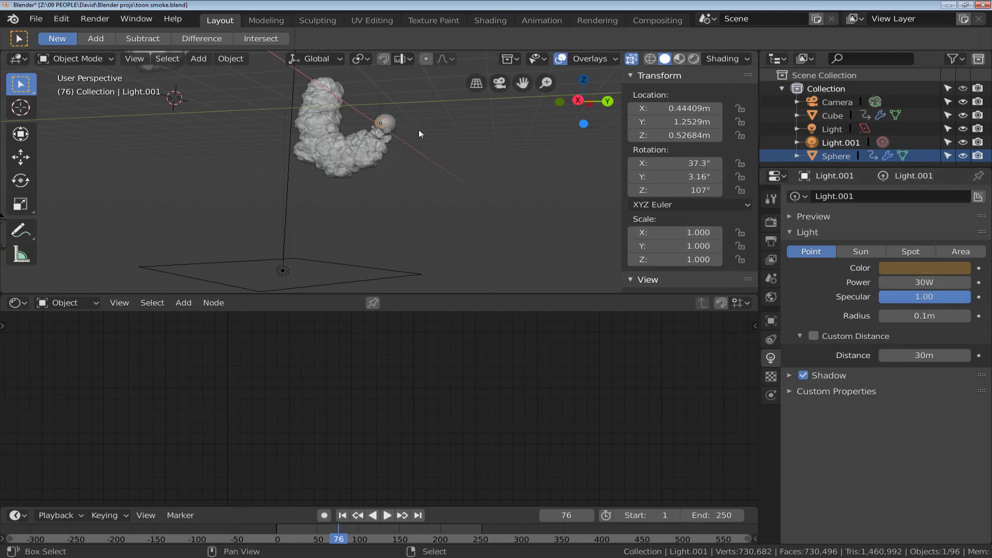
Switch to rendered shading and darken the World colour's Value to about 0.117
key("z")
left_click(431, 49)
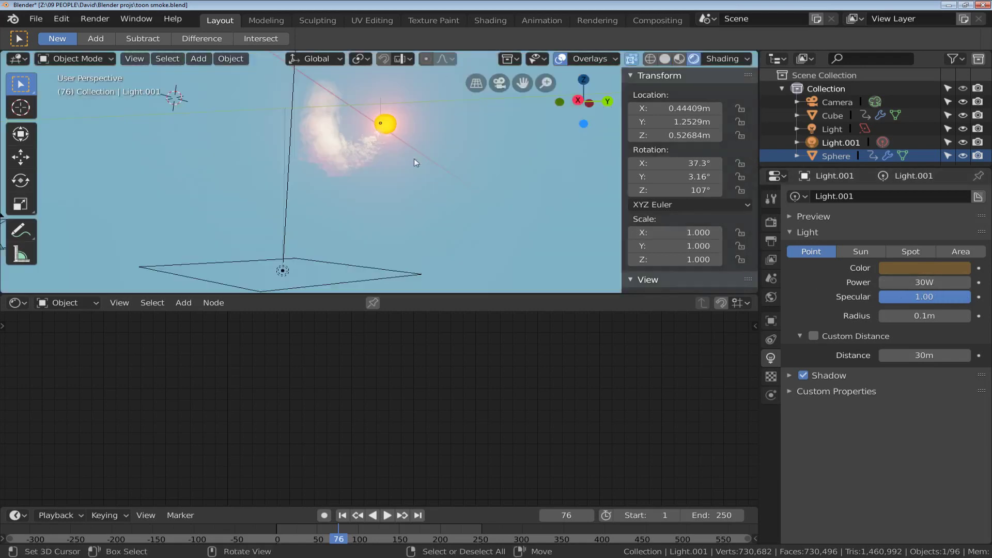
left_click(774, 283)
left_click(771, 298)
left_click(911, 264)
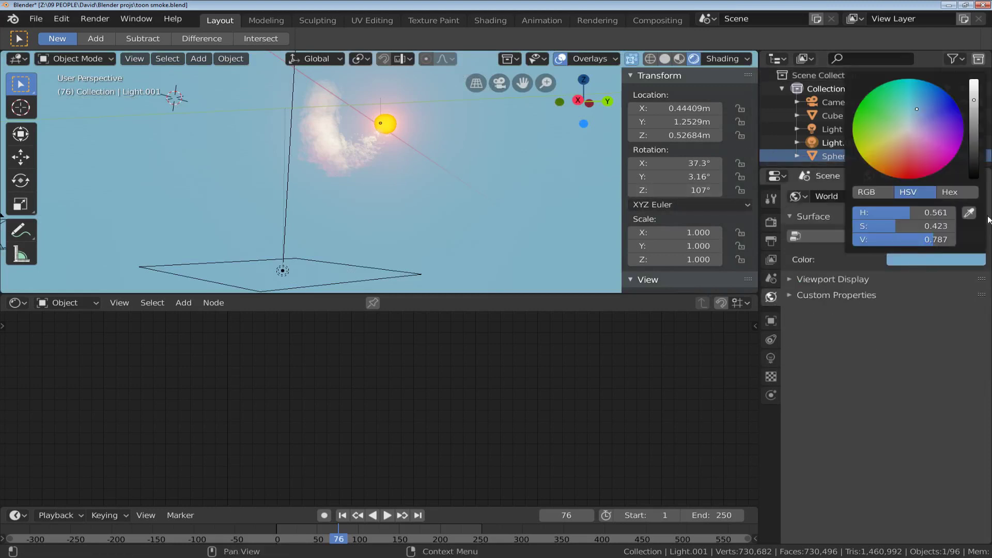
left_click_drag(977, 159, 974, 166)
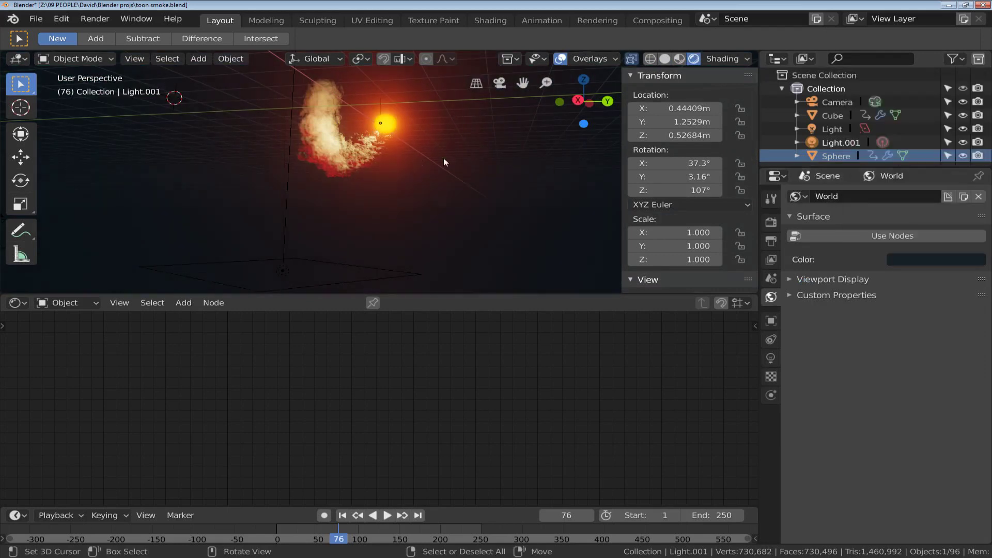
middle_click_drag(415, 180, 364, 184)
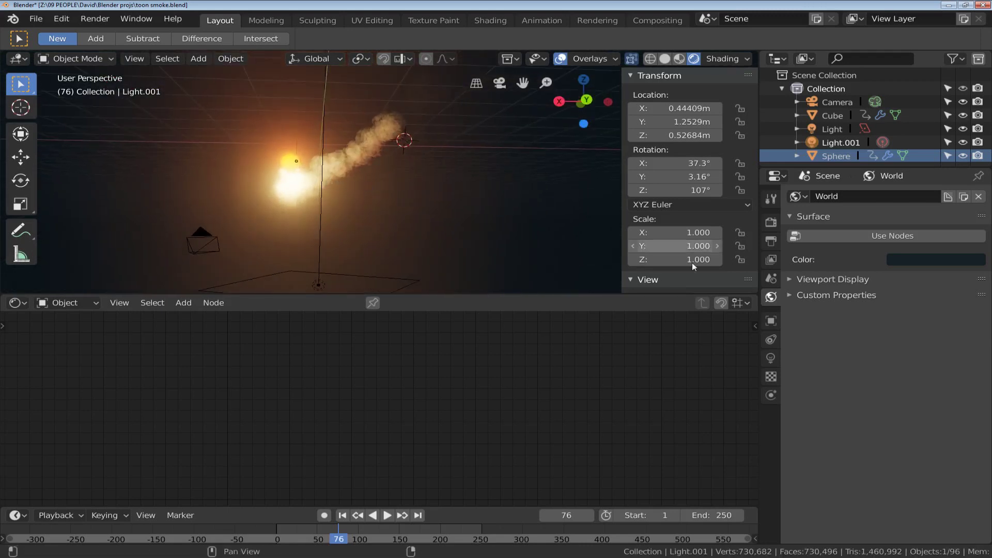
Turn Eevee Bloom off to compare the glow, then re-enable it (threshold 1.536, radius 7.952, intensity 1.0)
left_click(770, 222)
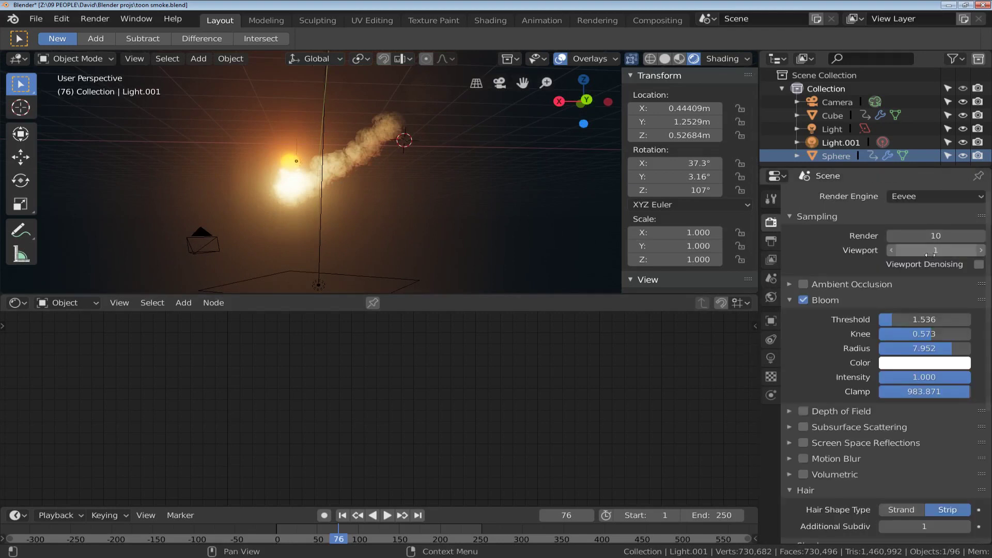
left_click(804, 300)
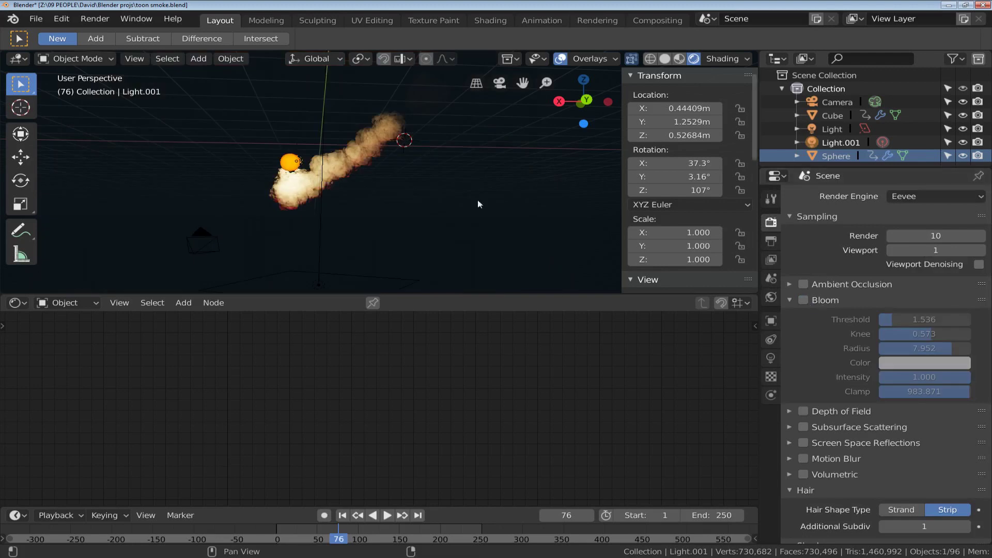
scroll(379, 191, "up", 5)
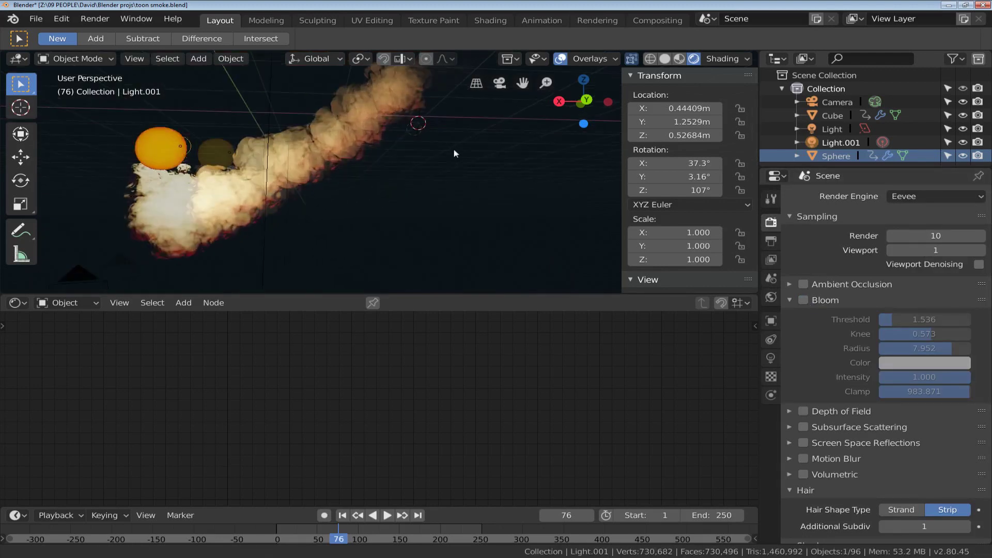
middle_click_drag(283, 207, 357, 213)
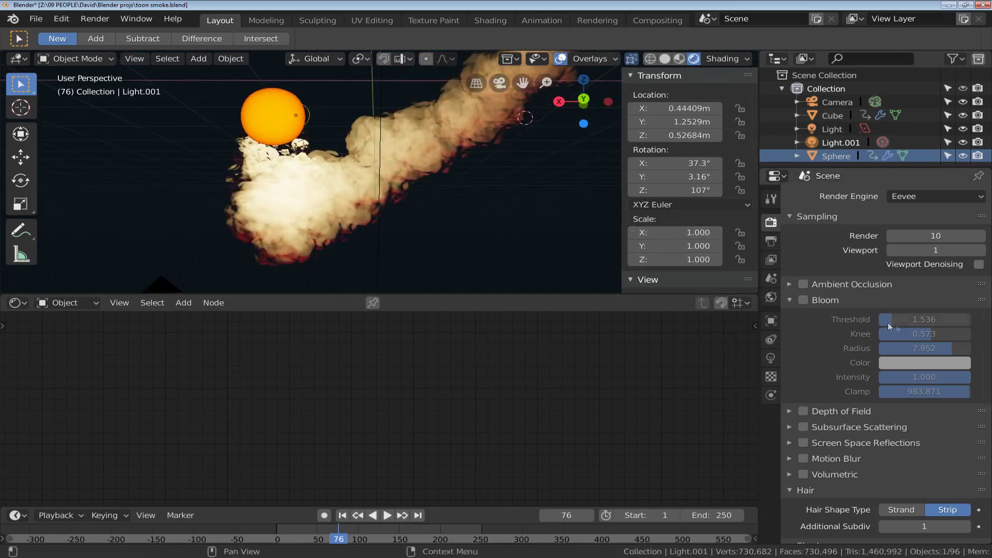
left_click(804, 300)
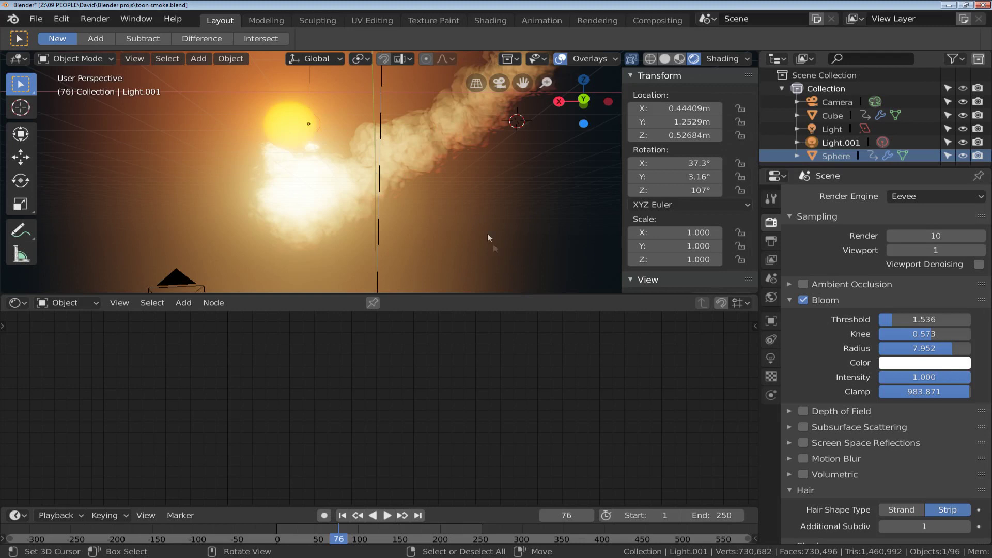
Tint the Bloom colour pale blue, then fade it back to white
left_click(928, 364)
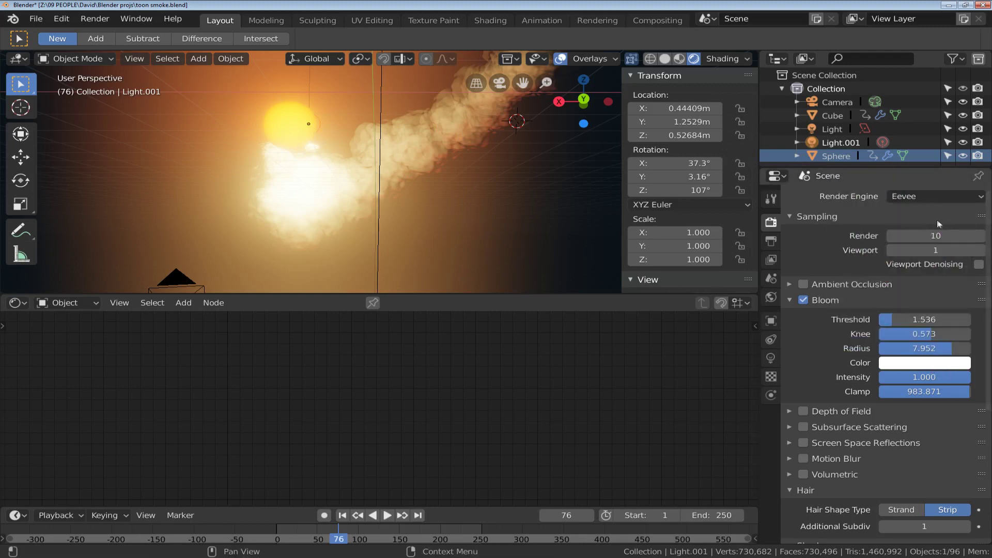
left_click(938, 363)
left_click(931, 210)
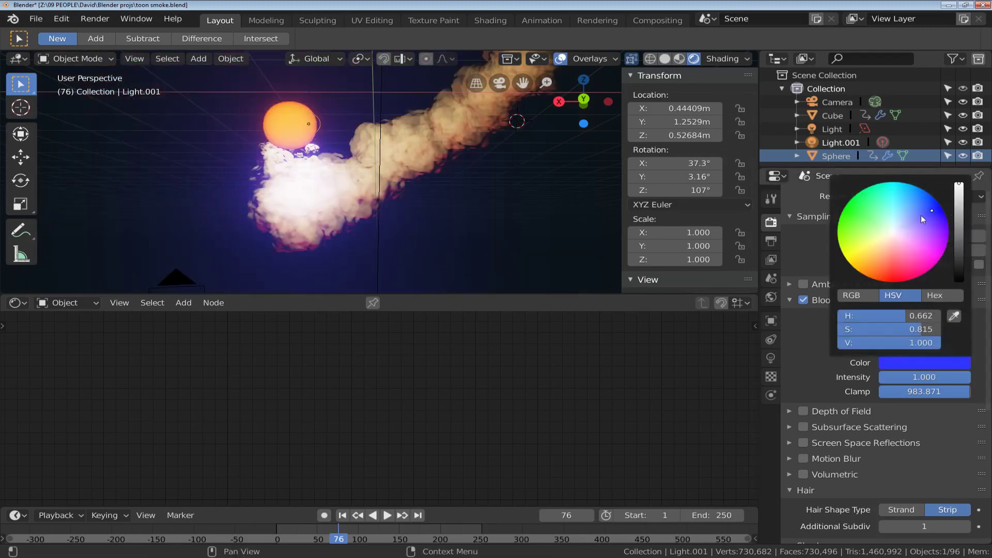
left_click(915, 217)
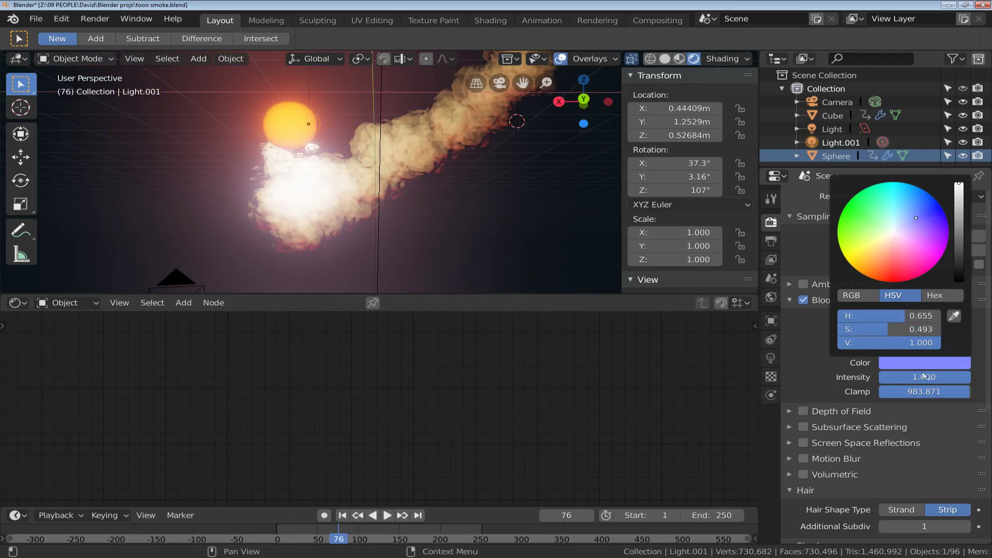
left_click_drag(880, 335, 805, 331)
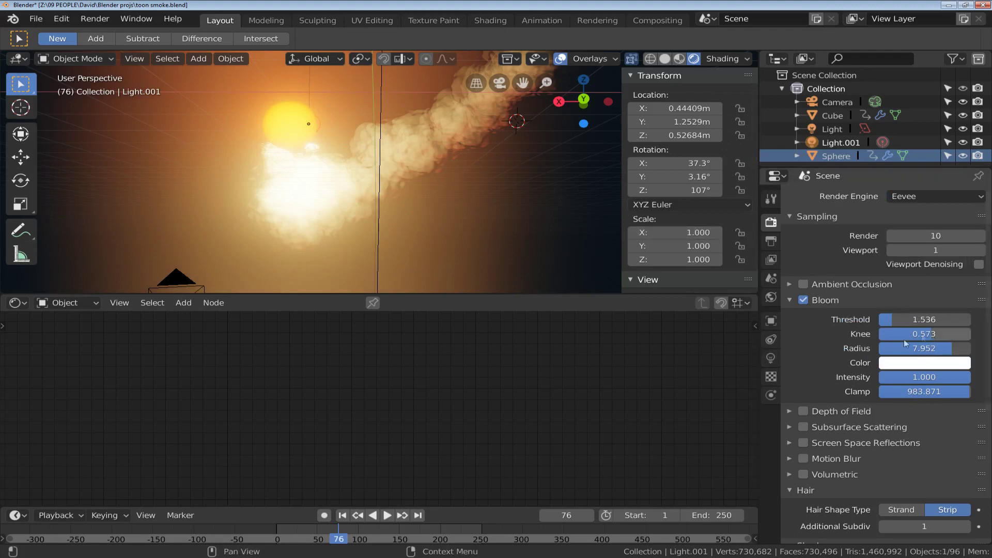
In Color Management, bring up the View Transform and Look contrast options
scroll(872, 387, "down", 5)
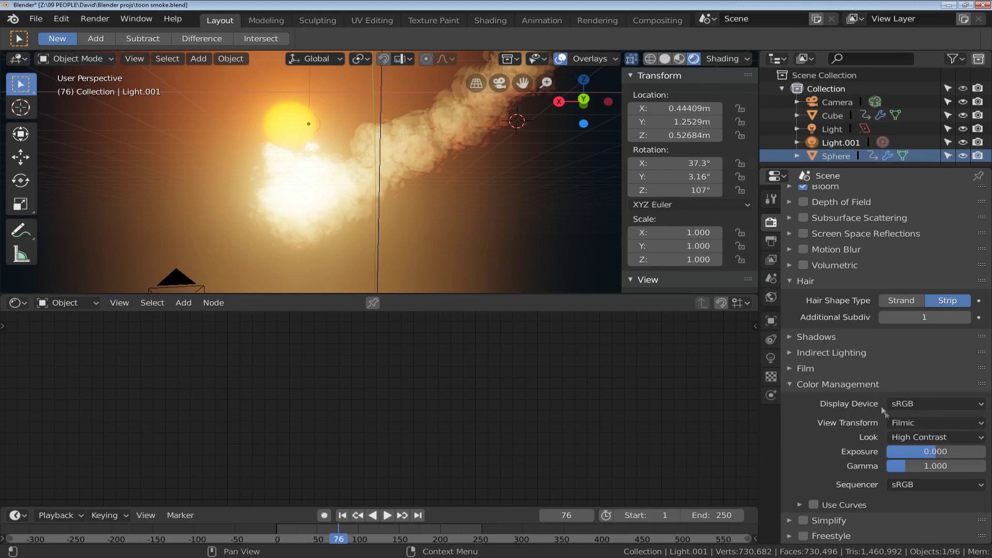
left_click(910, 422)
left_click(909, 439)
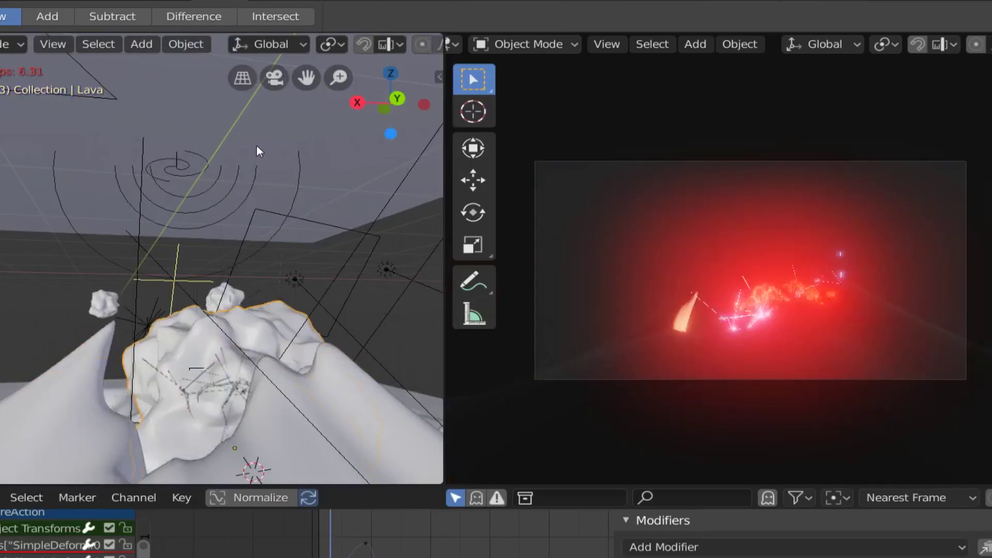
Preview the volcano scene's smoke column and lava in material-preview (LookDev) shading
key("z")
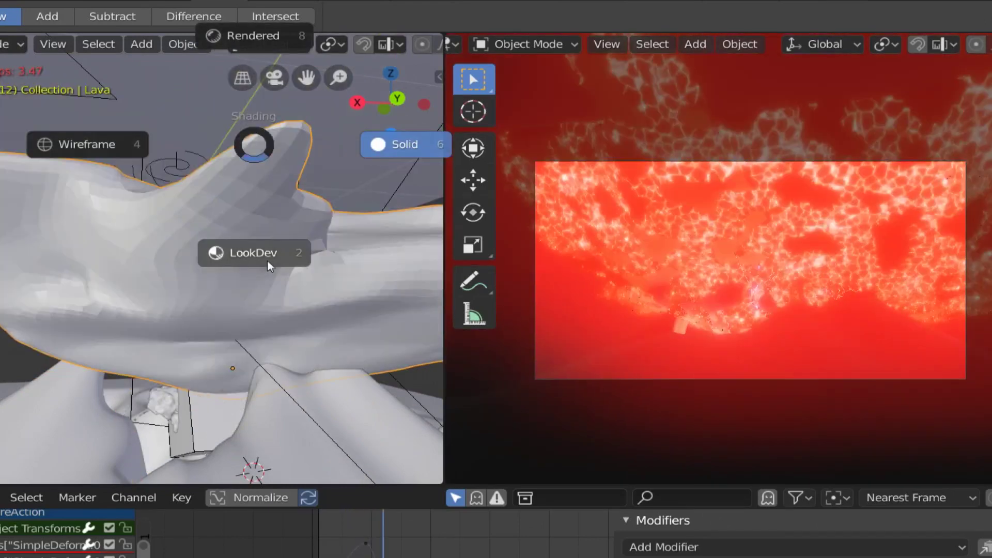
left_click(254, 215)
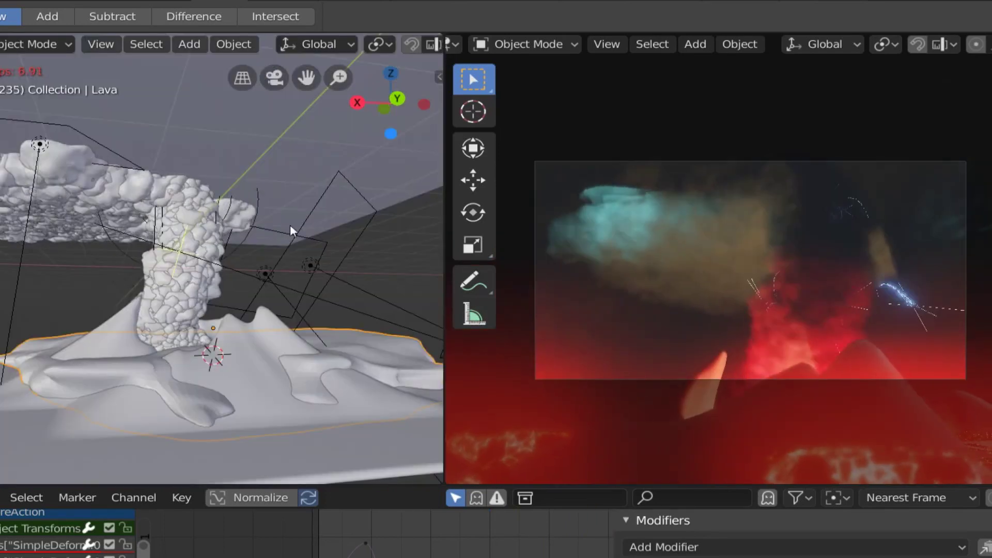
scroll(20, 51, "down", 2)
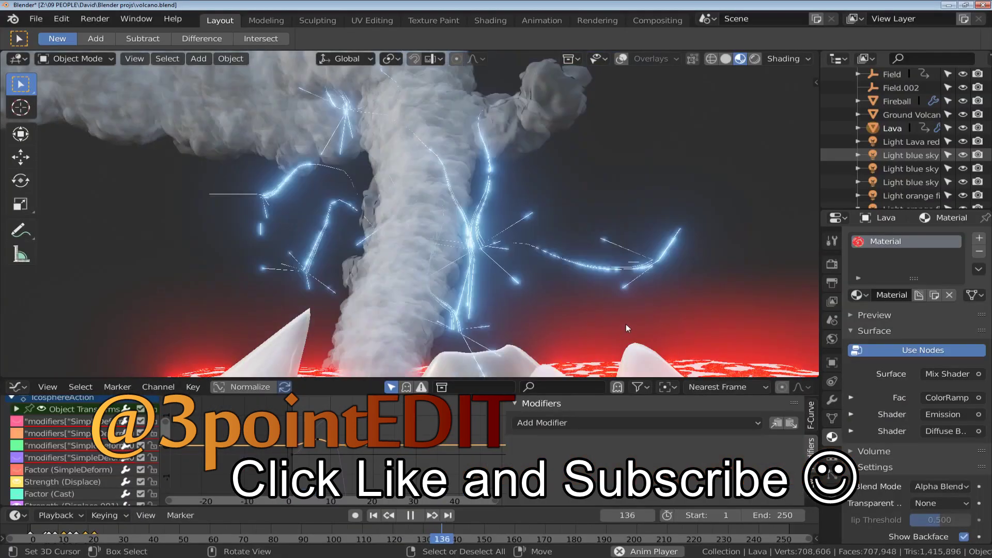